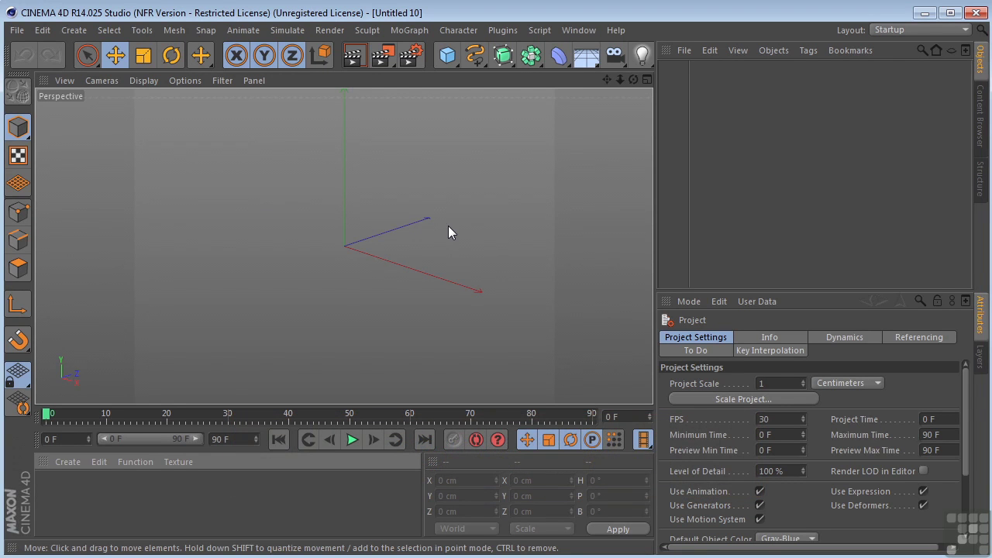
Add a Background object to the scene and create a new default material, Mat.
click(585, 52)
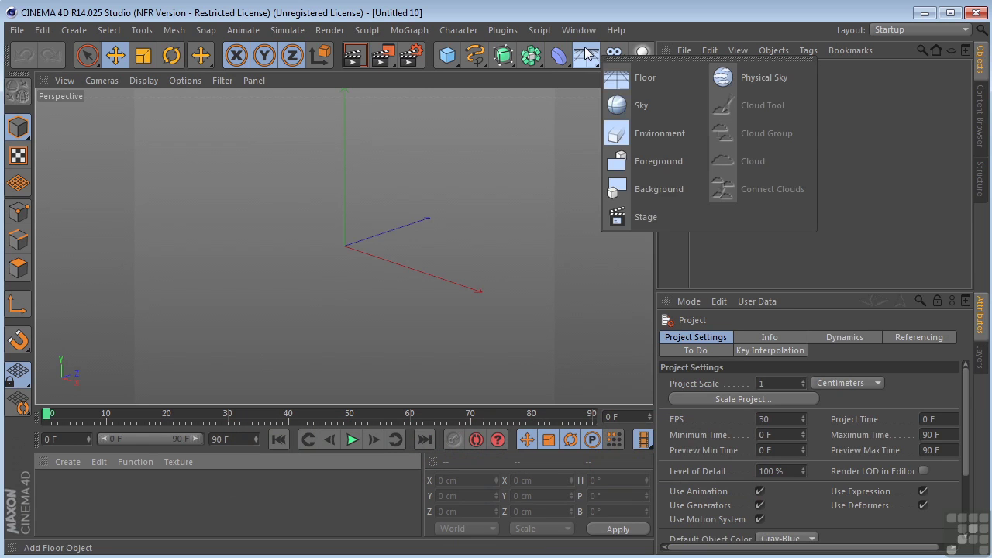
click(635, 193)
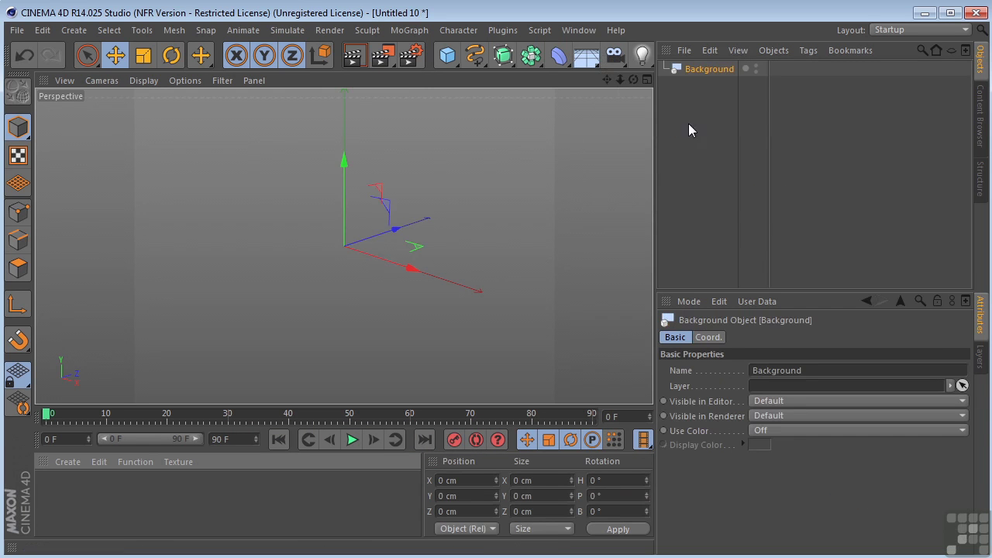
double_click(65, 495)
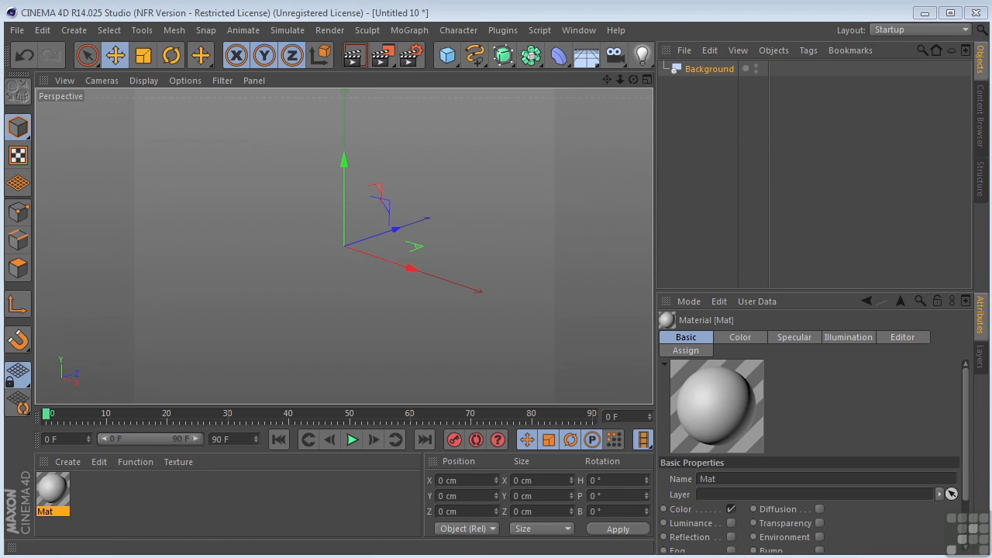
Give Mat the parking.JPG photo as its Color texture, copied to the project, with Specular turned off.
double_click(52, 490)
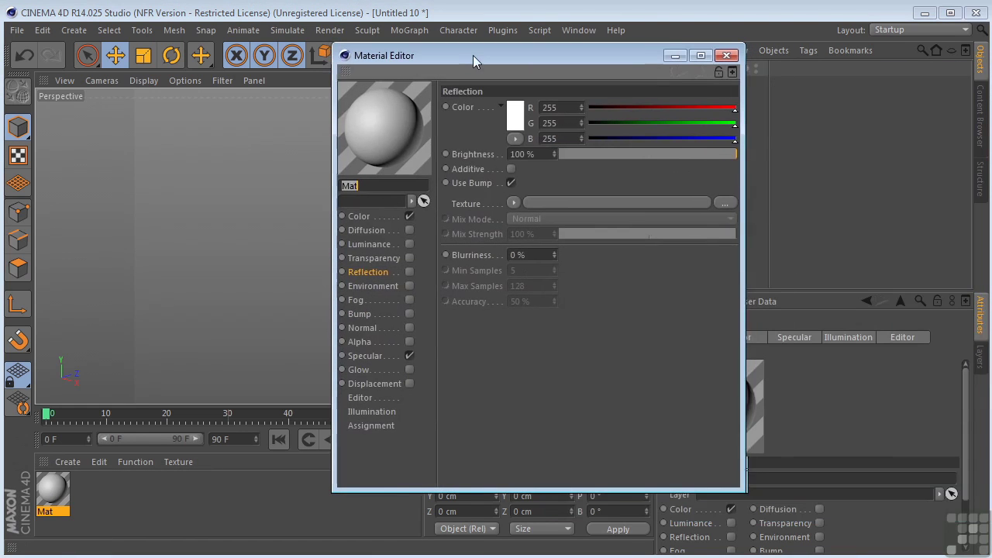
click(352, 215)
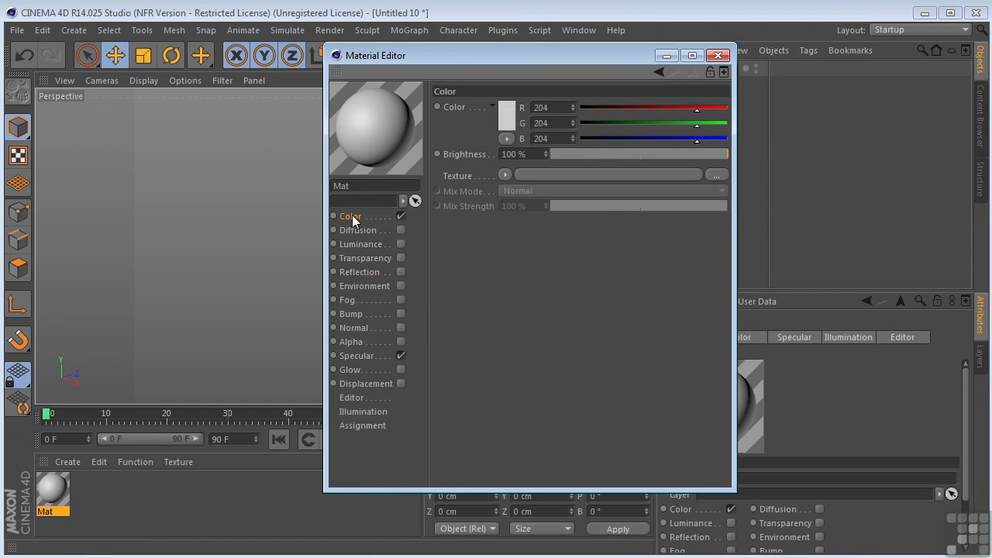
click(717, 173)
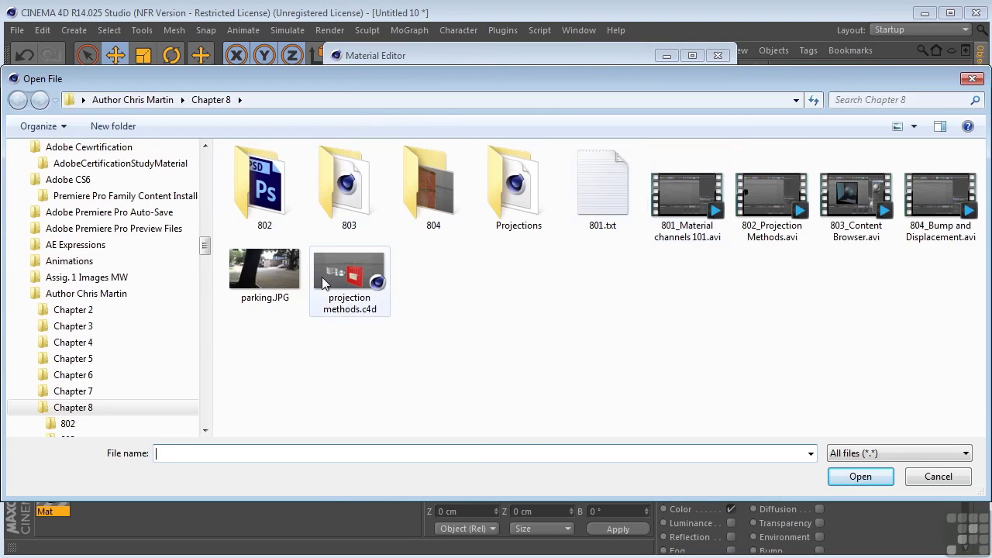
double_click(256, 273)
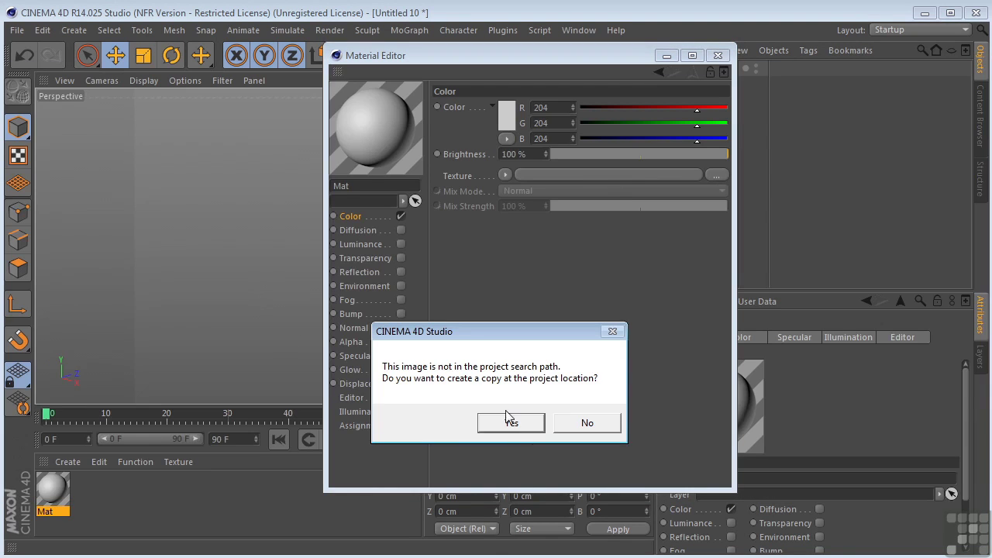
click(511, 421)
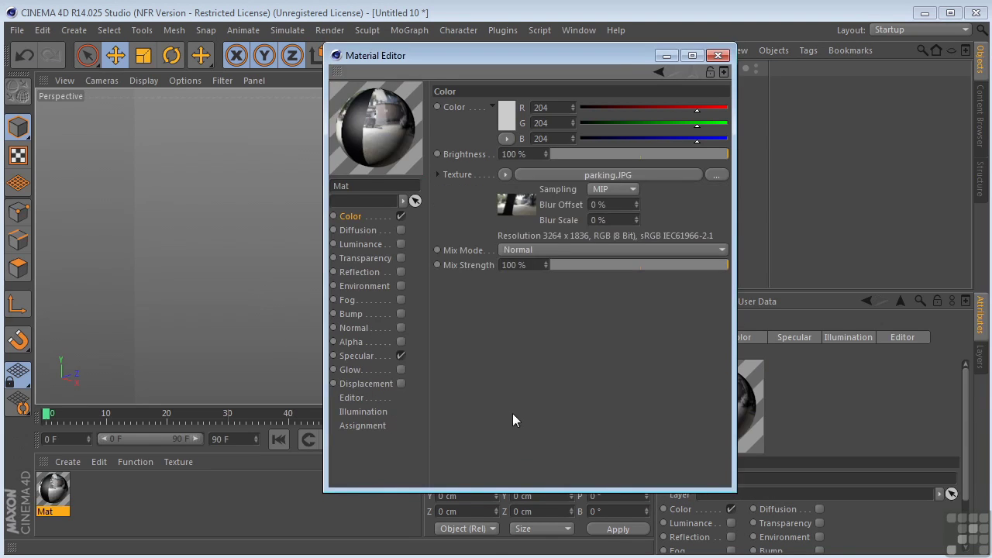
click(401, 356)
click(718, 55)
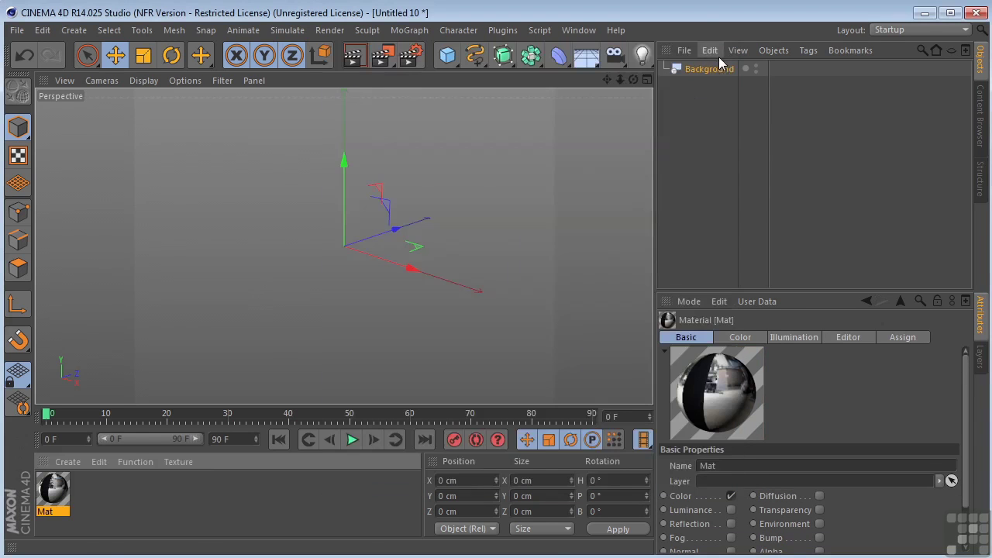
Drag the Mat material onto the Background object in the Object Manager.
drag(62, 493, 708, 71)
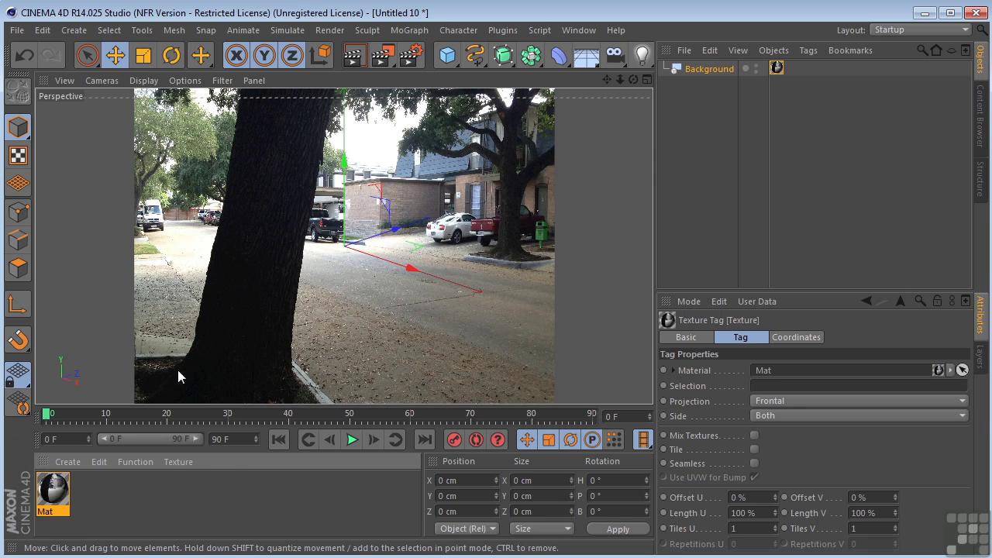
Rename the Mat material to BG.
click(47, 513)
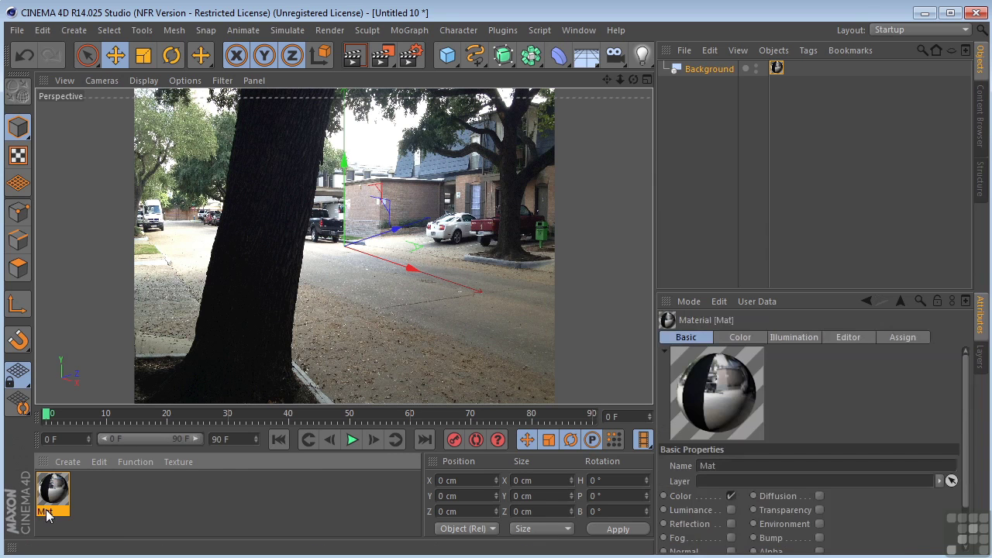
text(E)
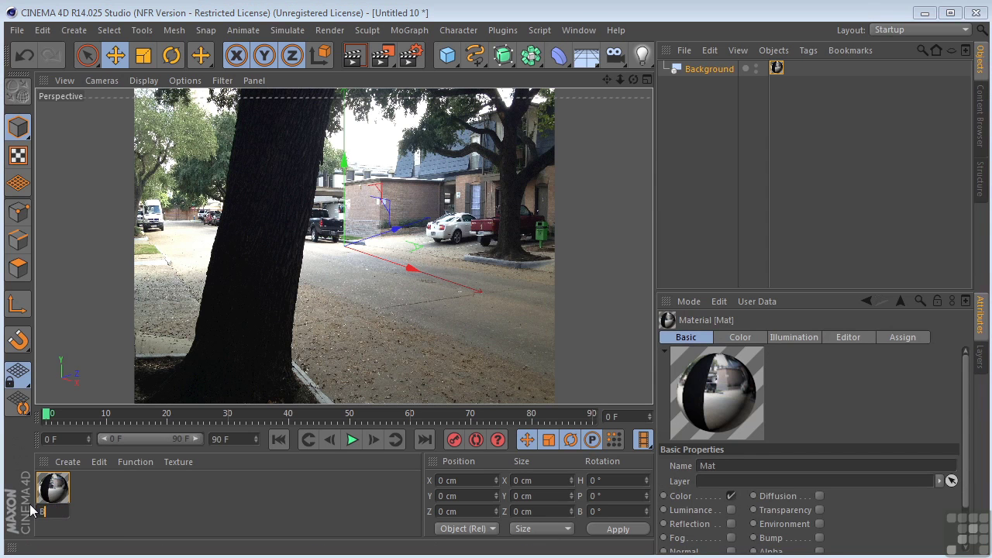
text(G)
key(Return)
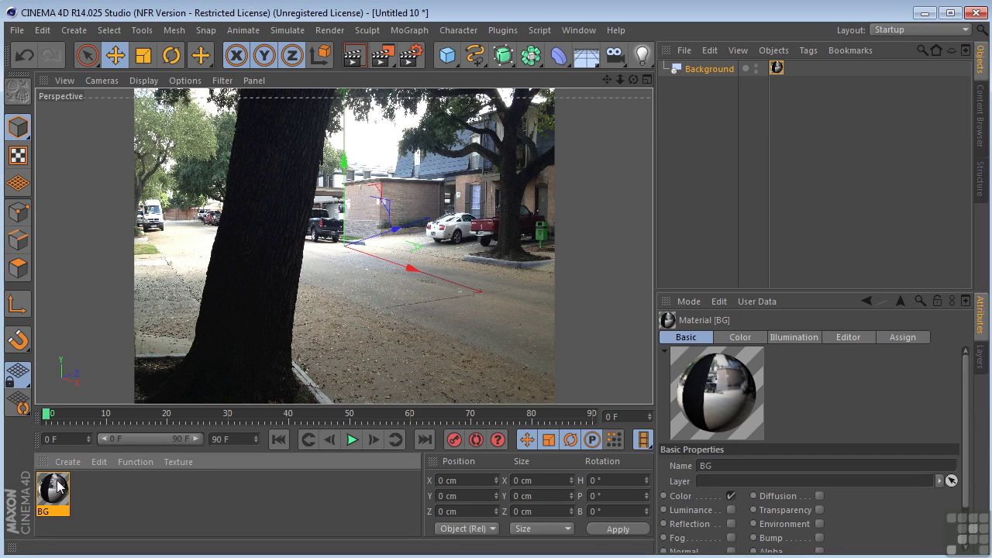
Duplicate the BG material and name the copy REBUILT.
ctrl+drag(61, 487, 91, 490)
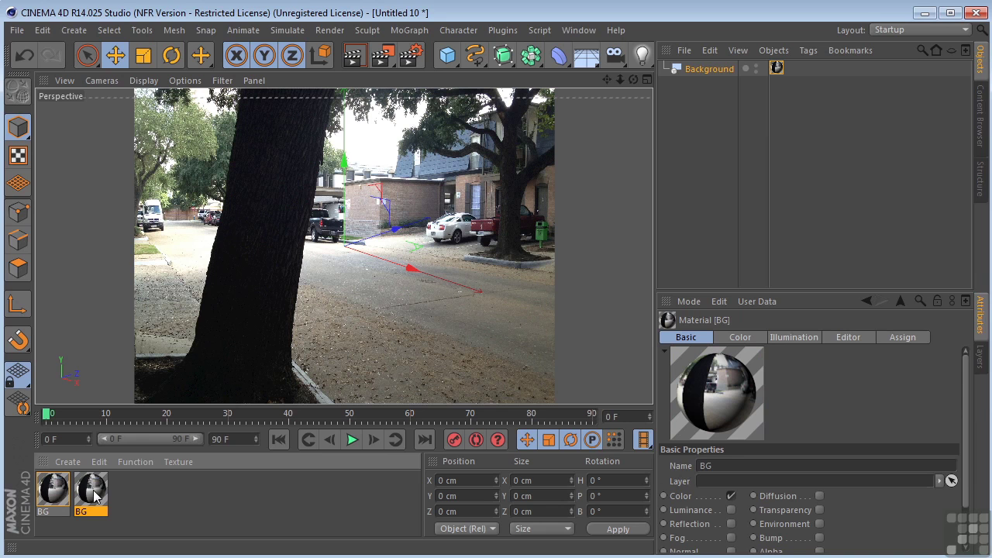
double_click(84, 513)
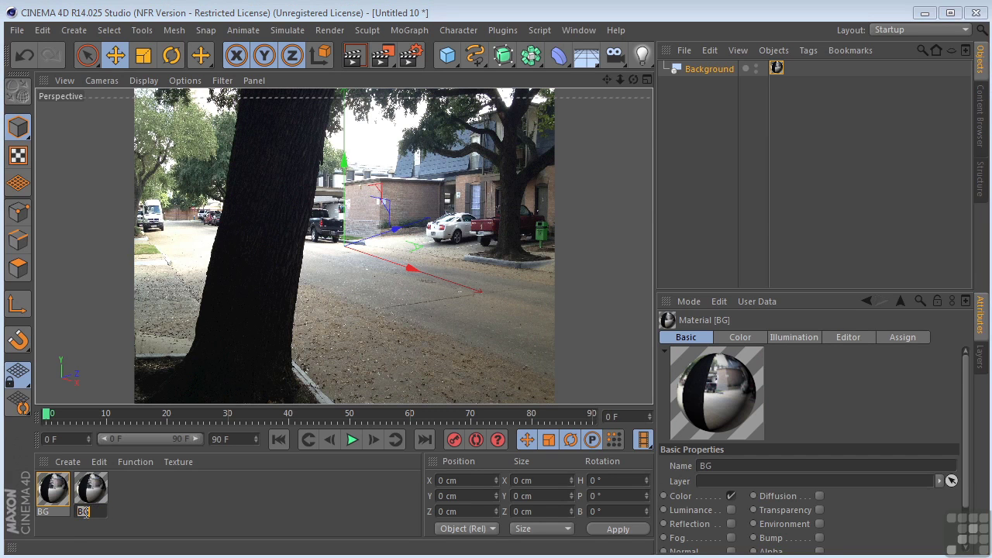
text(REBUILT)
key(Return)
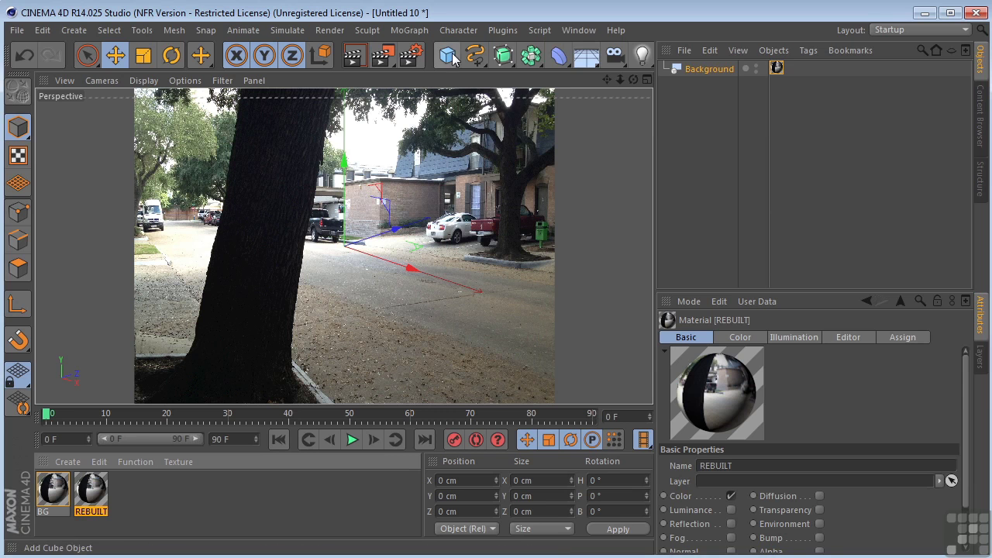
Add a Null object and name it REBUILT.
drag(448, 54, 480, 78)
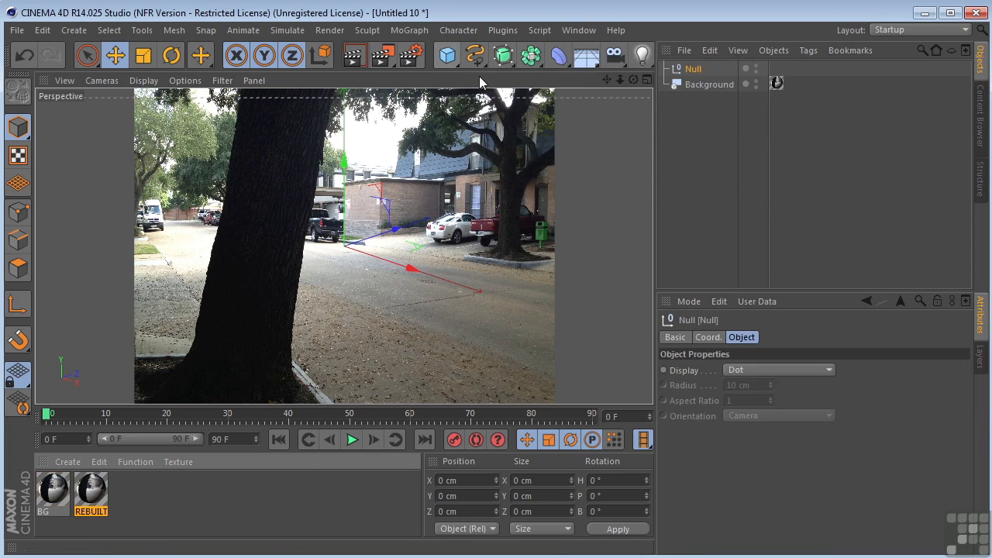
double_click(697, 69)
text(REBUILT)
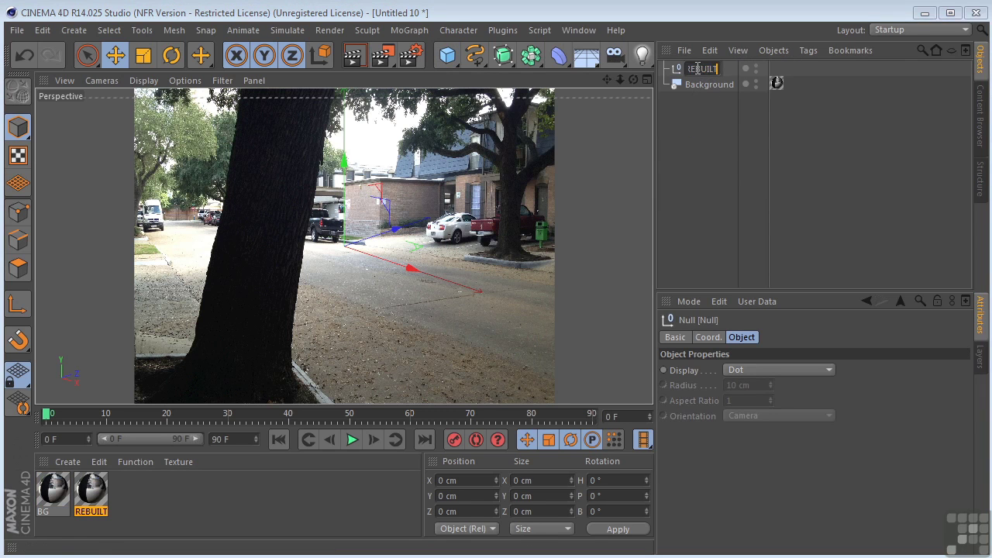
key(Return)
Apply the REBUILT material to the REBUILT null with Frontal projection.
drag(99, 500, 704, 68)
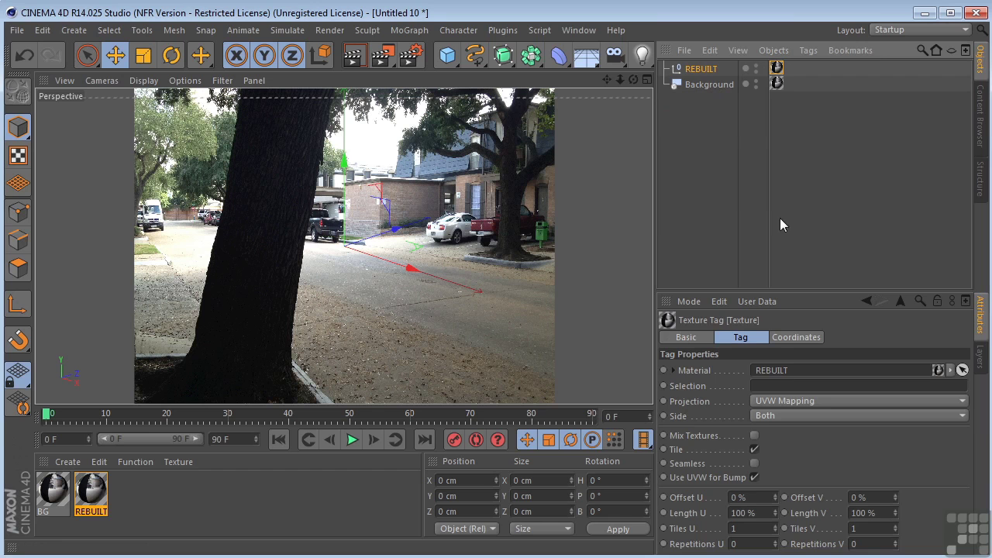
click(757, 402)
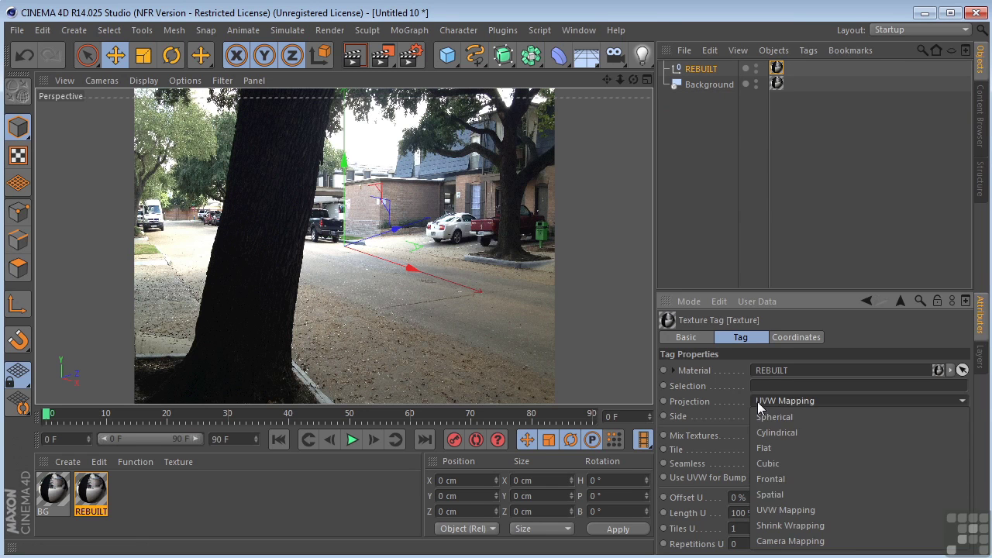
click(775, 479)
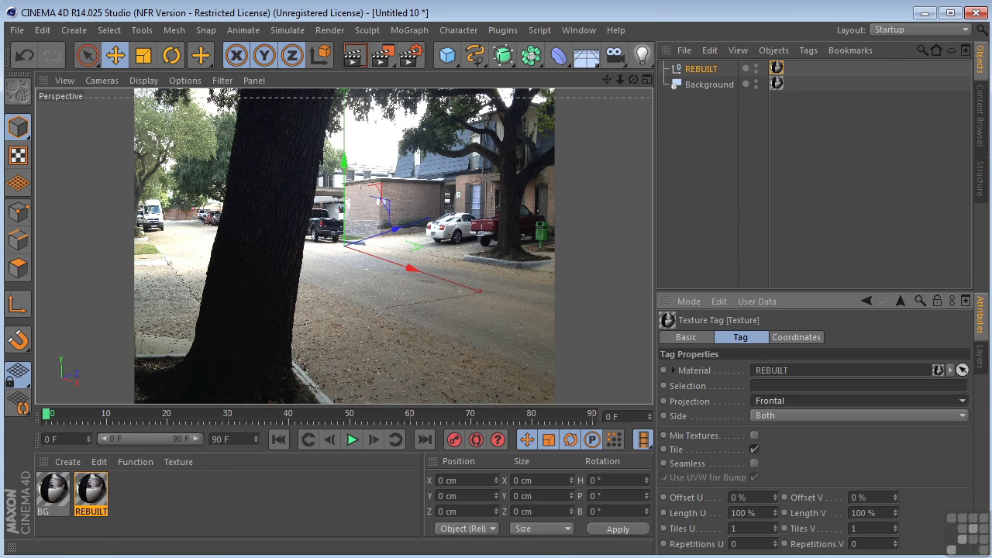
Add a Text spline reading '1.618 DESIGNS' in the Rockwell Extra Bold font.
click(477, 58)
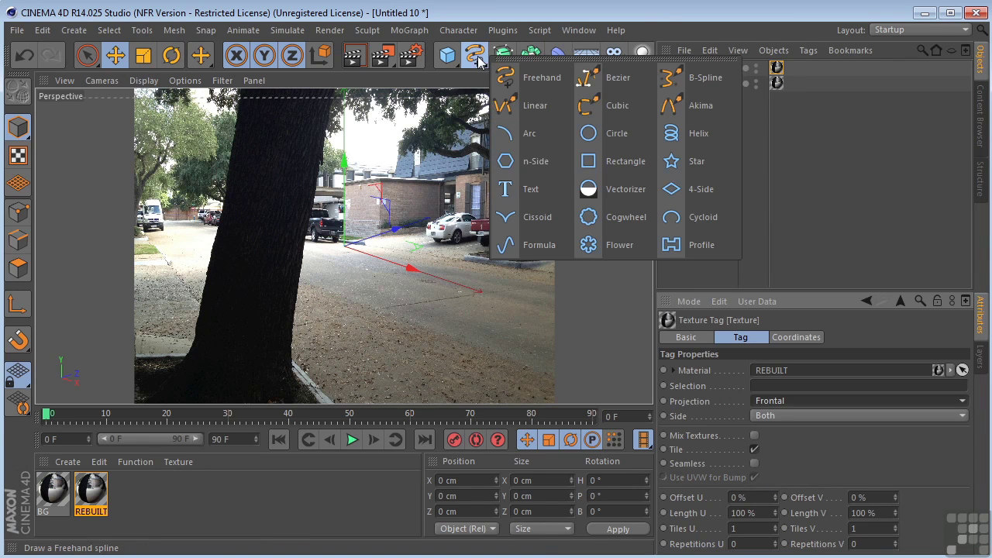
click(516, 186)
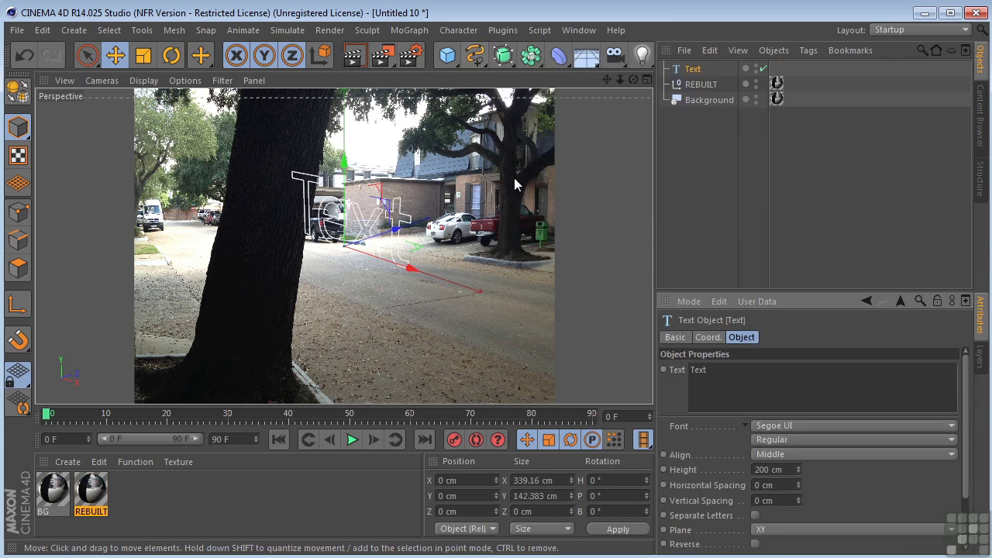
double_click(723, 370)
text(1)
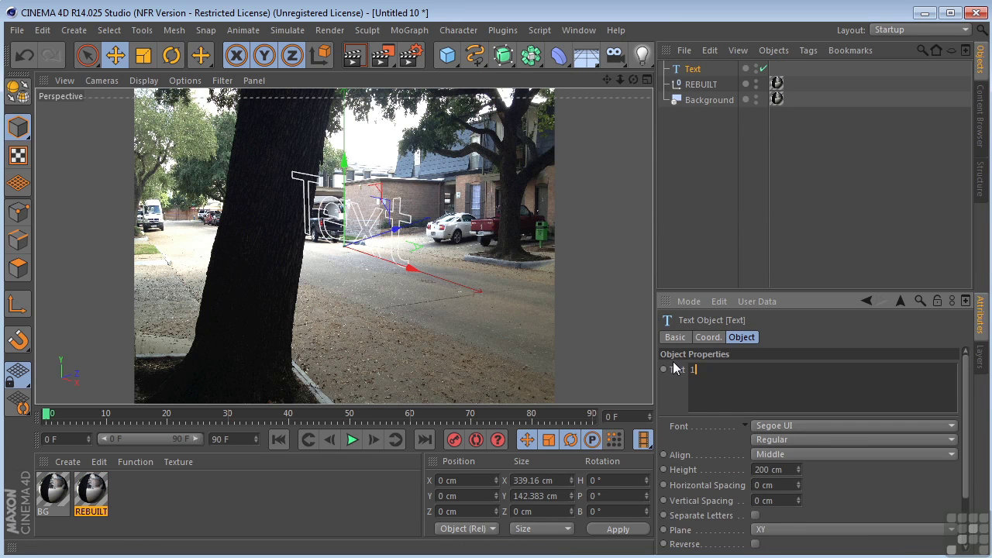
text(.618 DESIGNS)
click(813, 427)
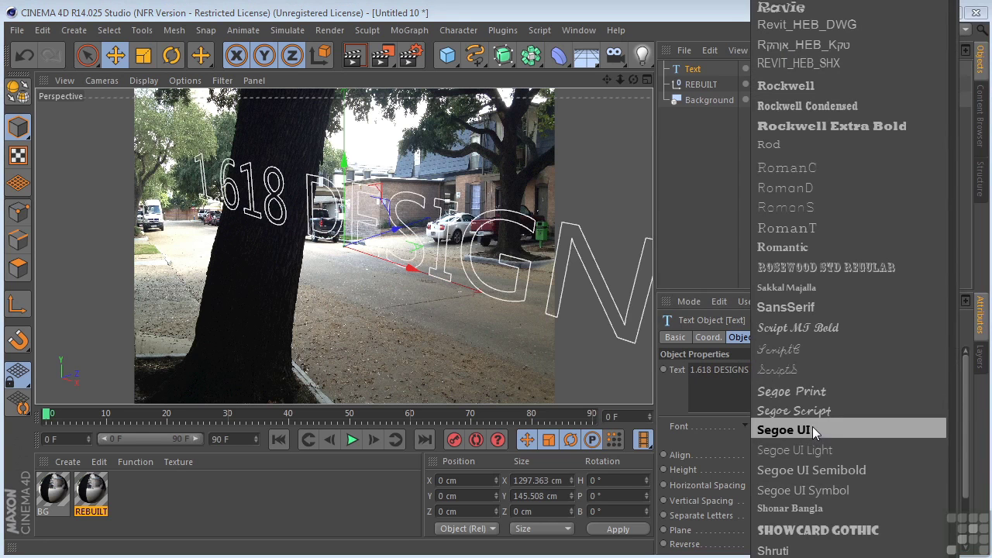
click(826, 131)
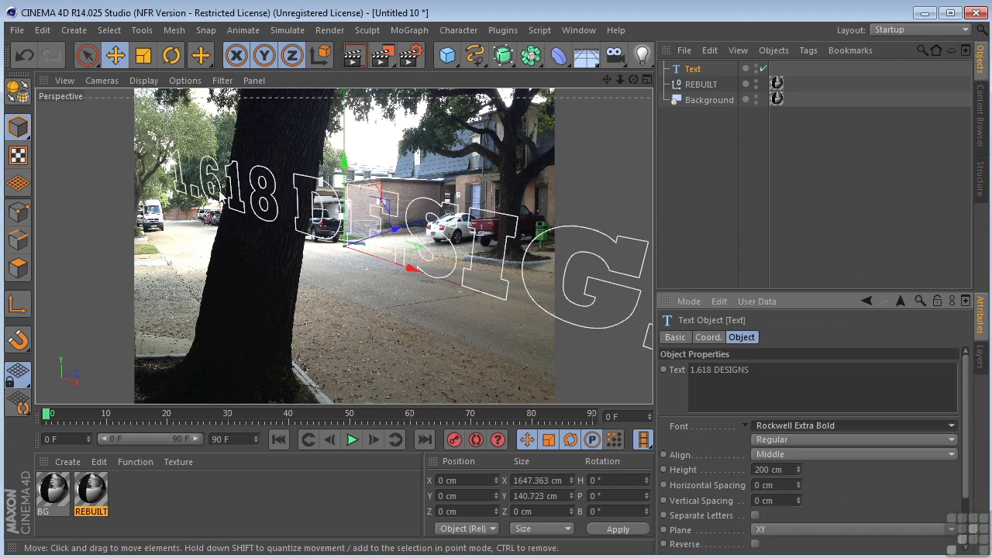
Shrink the text to about 745 cm wide and move it down onto the street.
click(143, 56)
drag(419, 272, 283, 302)
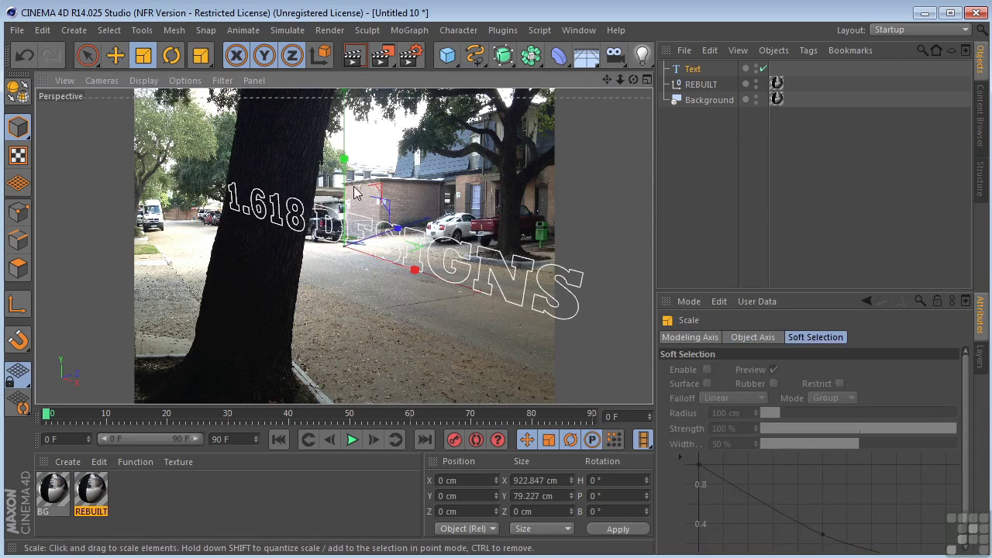
key(e)
drag(345, 178, 437, 264)
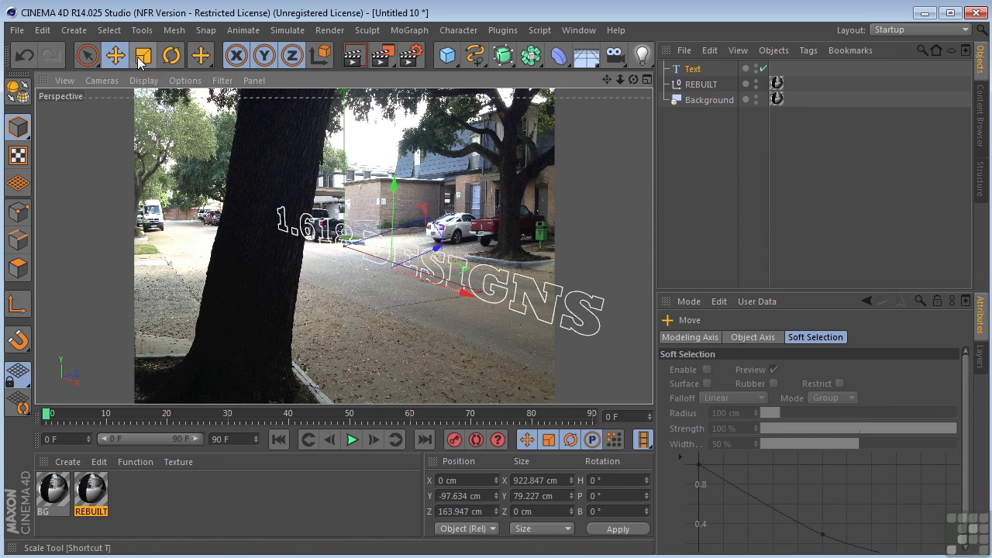
click(143, 55)
drag(403, 328, 318, 346)
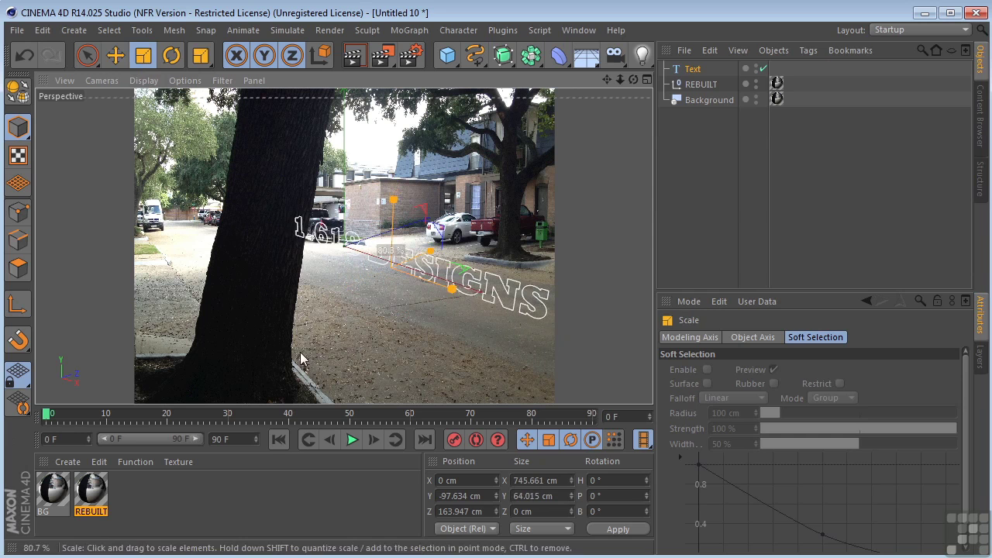
key(e)
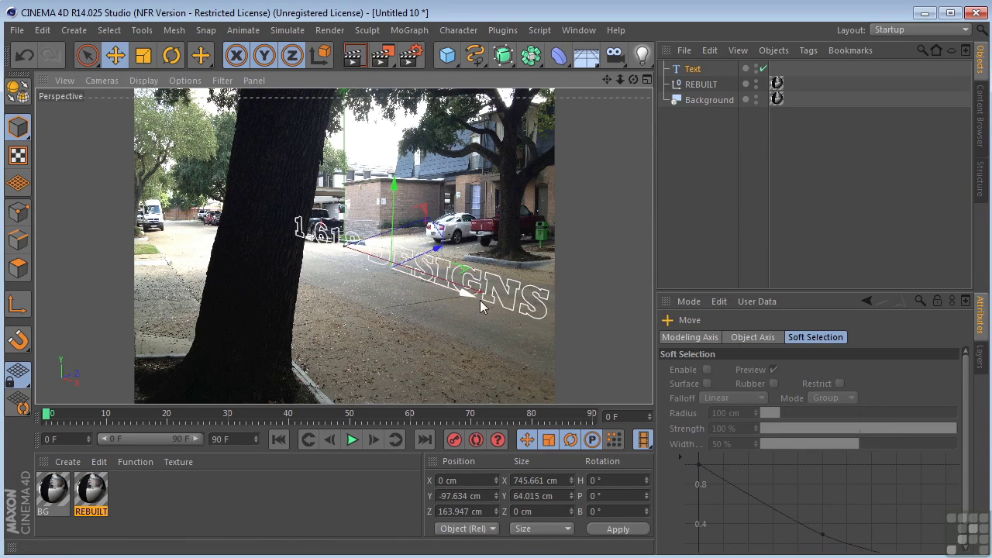
drag(480, 302, 503, 314)
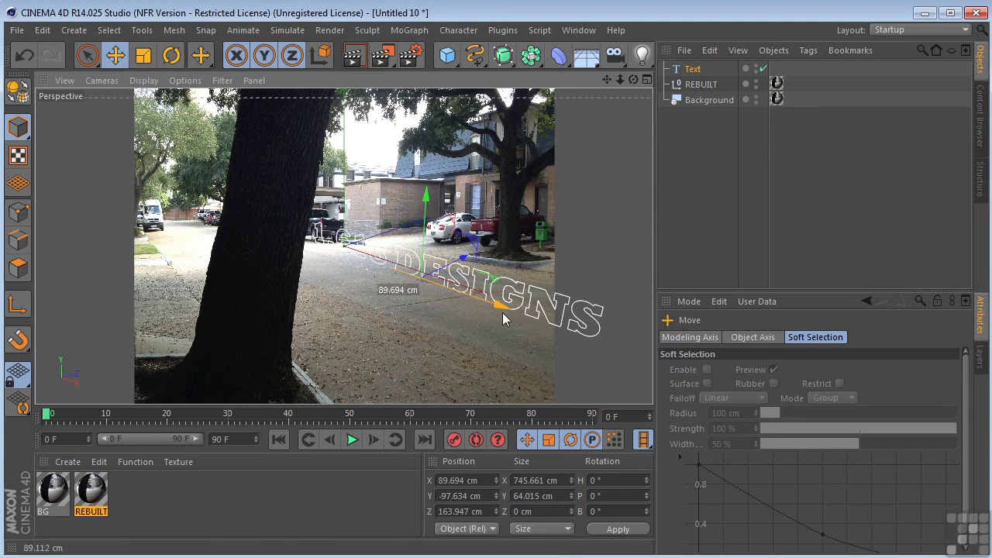
Bank and turn the text to follow the street, shrink it slightly, and slide it into place.
click(172, 55)
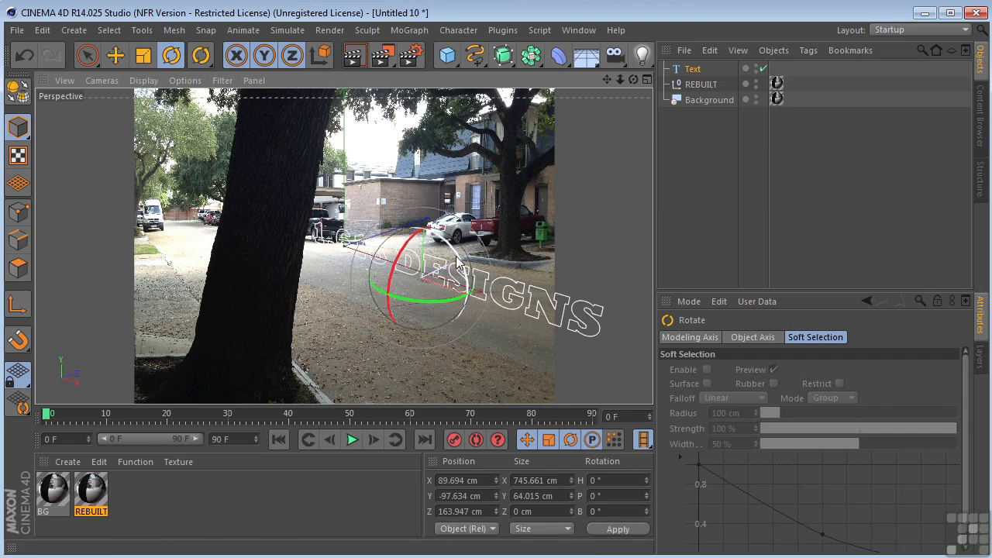
drag(459, 262, 452, 262)
key(e)
key(r)
drag(459, 300, 431, 294)
key(t)
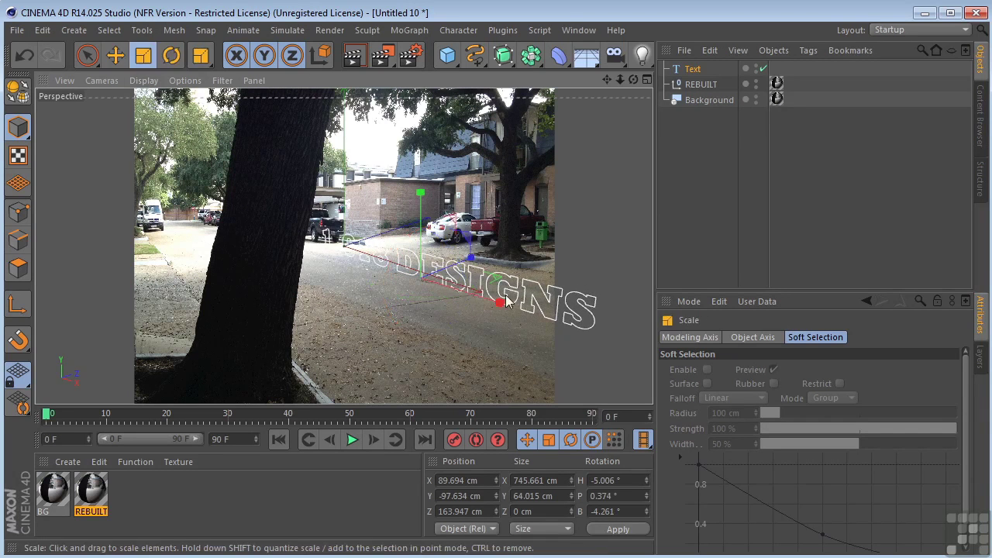
drag(521, 264, 463, 287)
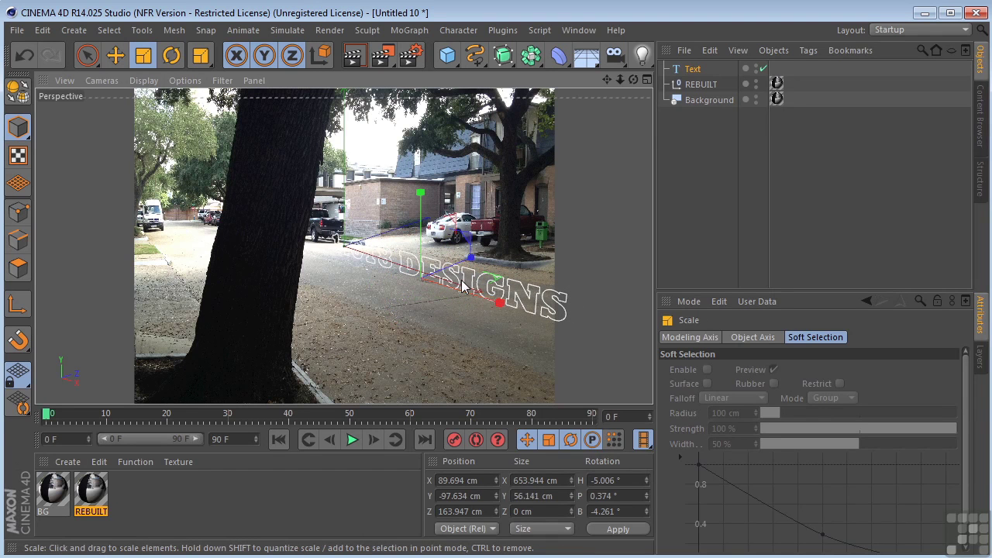
key(e)
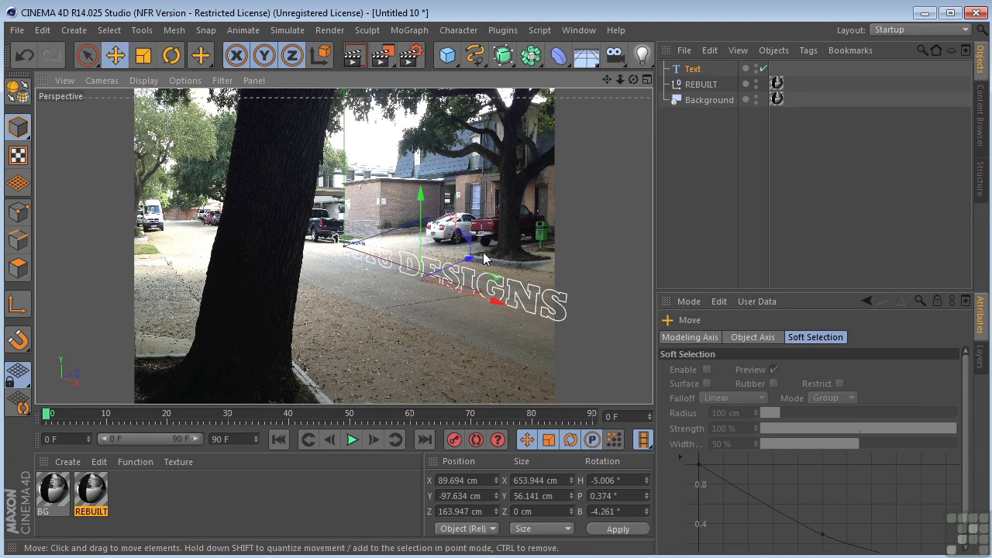
drag(480, 259, 455, 266)
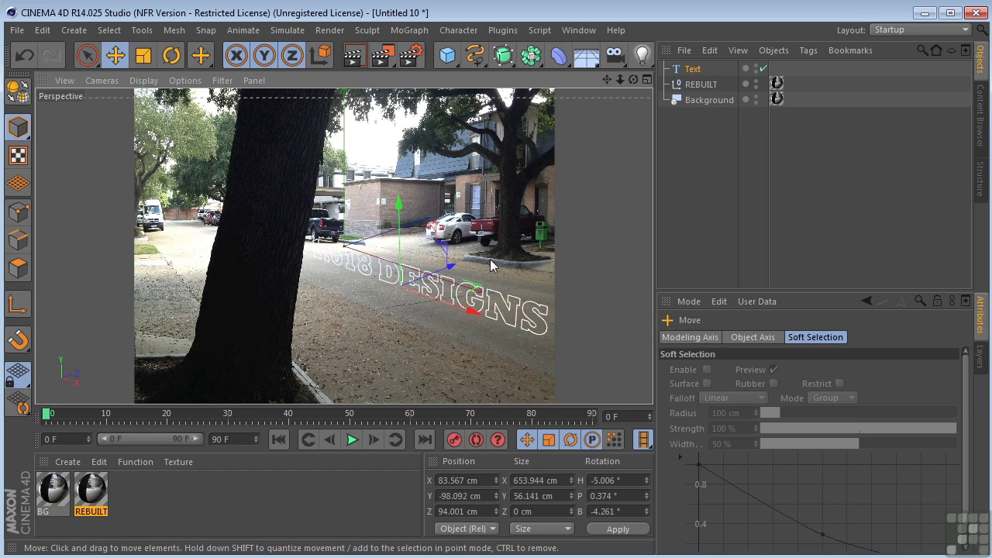
Add an Extrude NURBS and put the Text spline under it, making 3D letters.
click(508, 53)
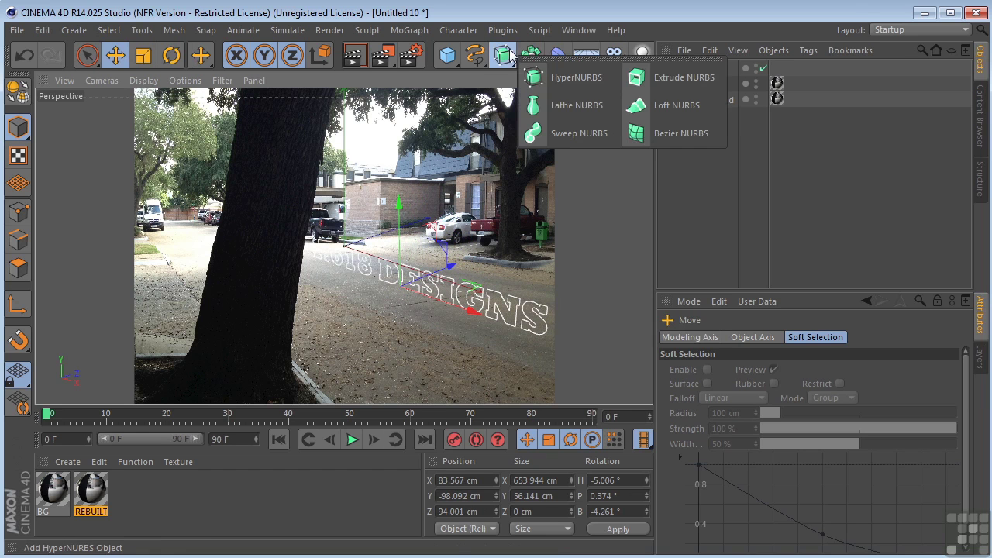
alt+click(668, 78)
drag(687, 91, 700, 71)
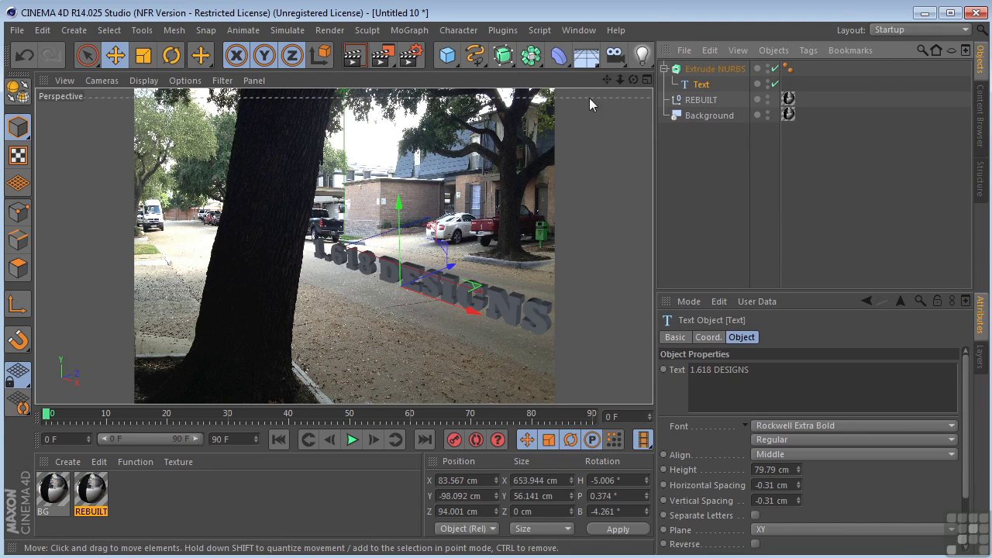
Set the Extrude NURBS Start cap to Fillet Cap with a 1 cm radius.
click(700, 70)
click(775, 337)
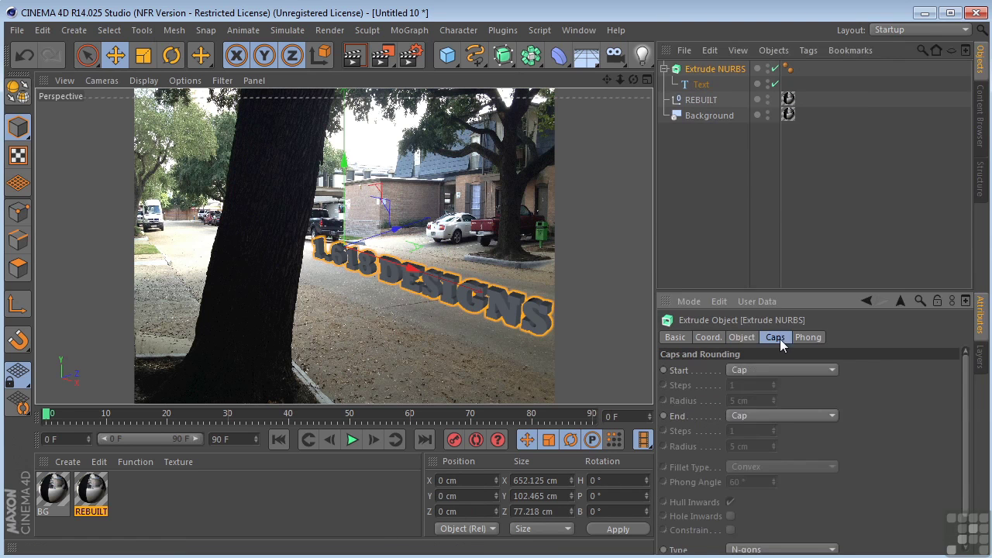
click(742, 372)
click(749, 434)
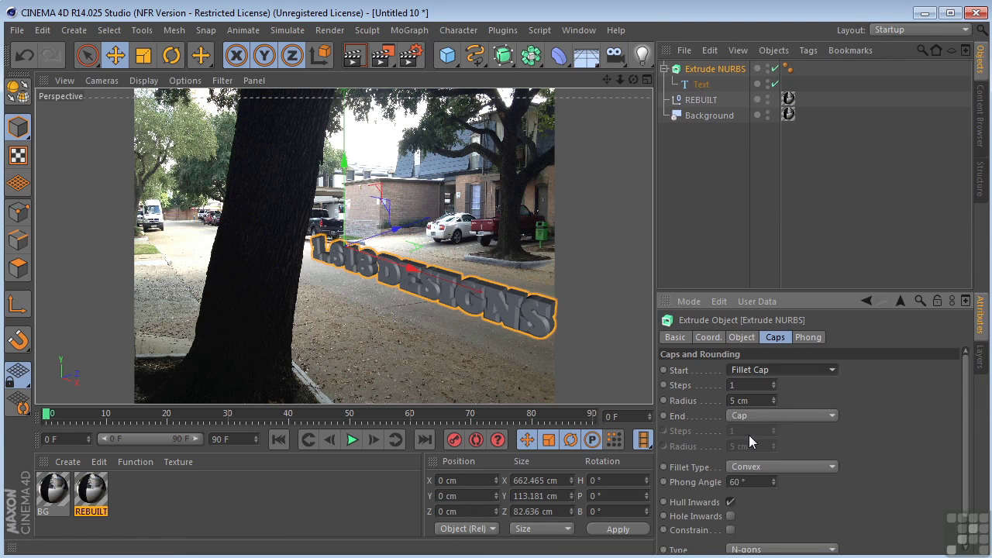
click(773, 402)
click(774, 402)
click(774, 402)
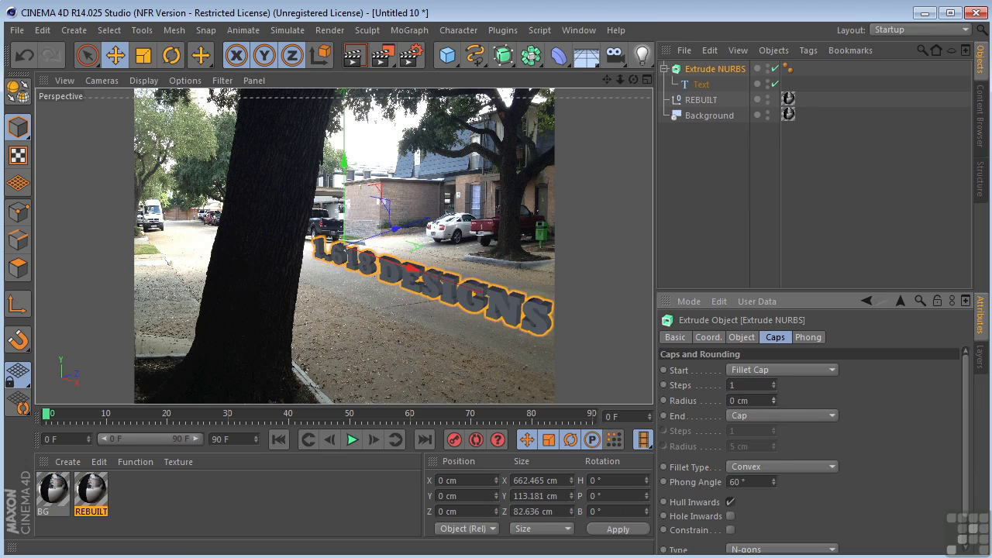
click(773, 402)
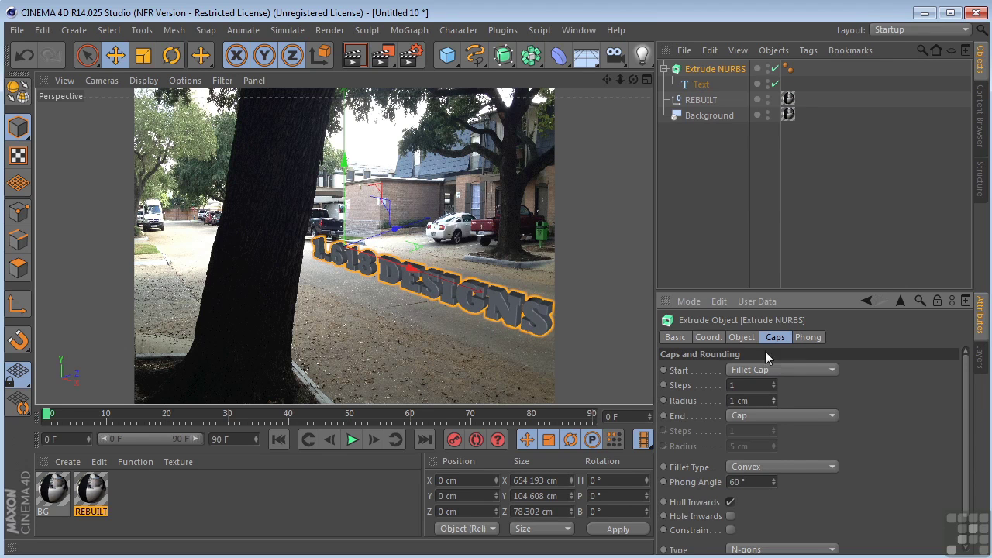
Set the extrusion Movement Z to 27 cm and pitch the lettering to about -4.7°.
click(733, 338)
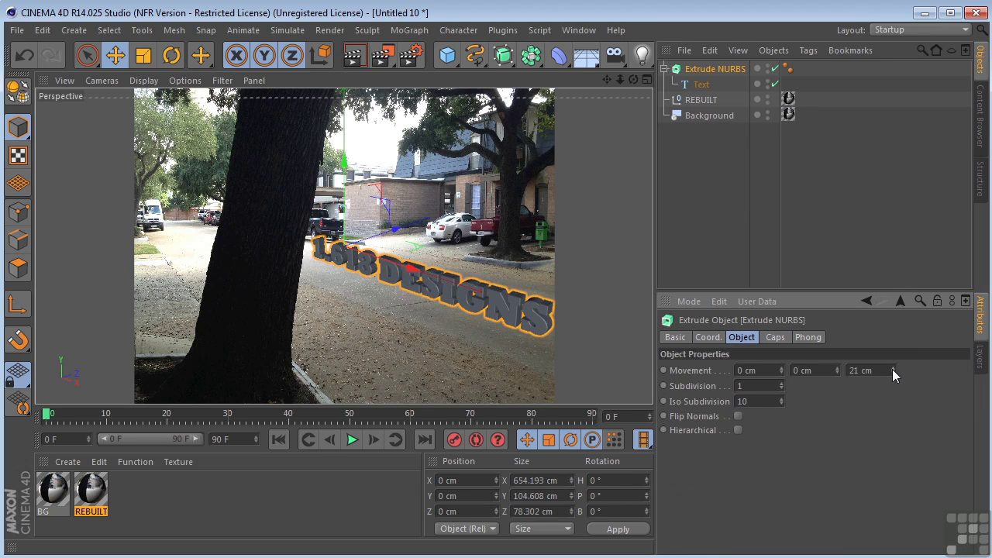
drag(892, 369, 892, 360)
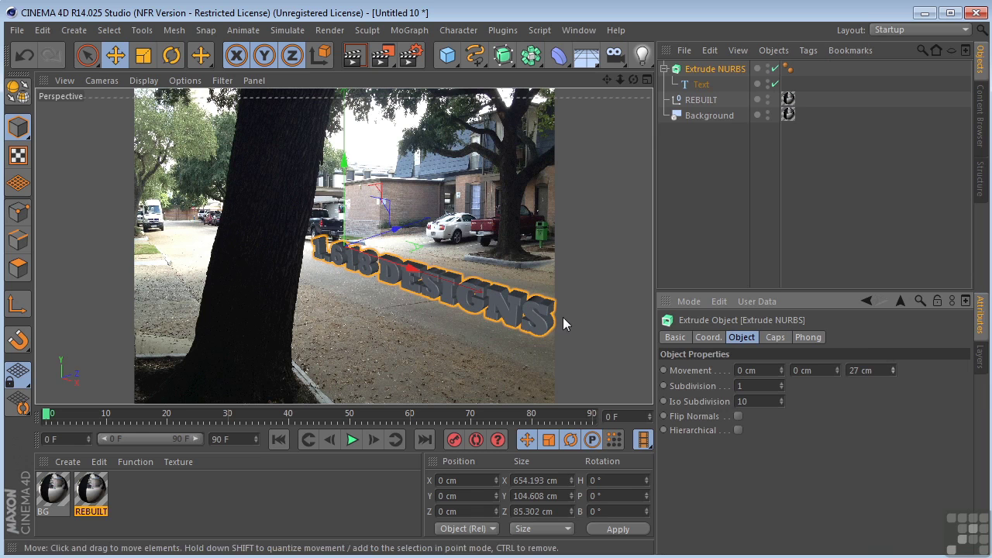
click(171, 55)
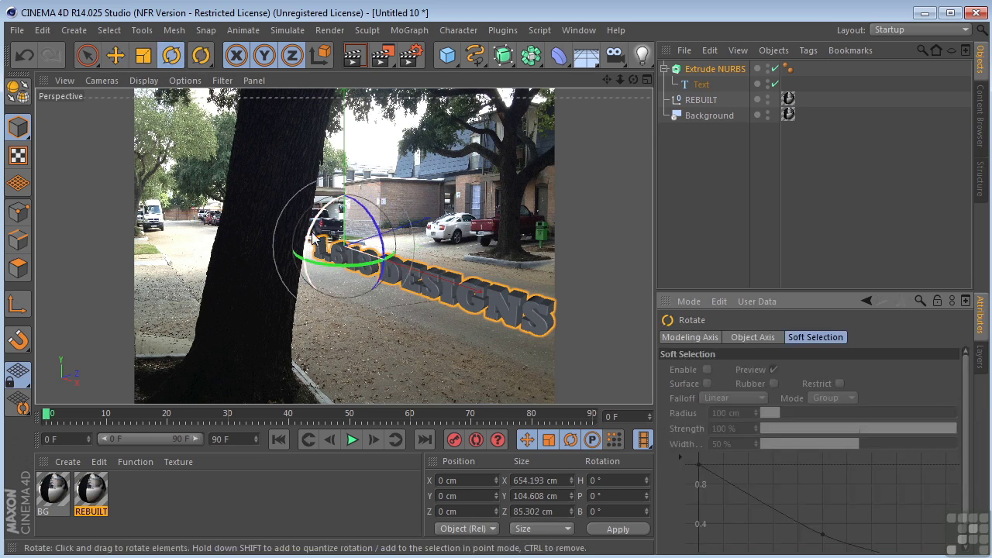
drag(320, 224, 315, 229)
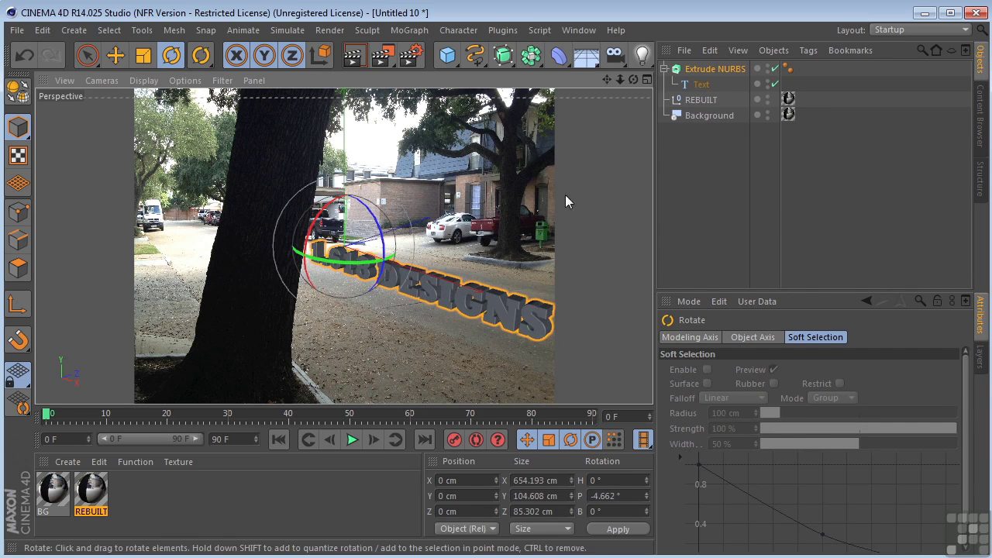
click(596, 213)
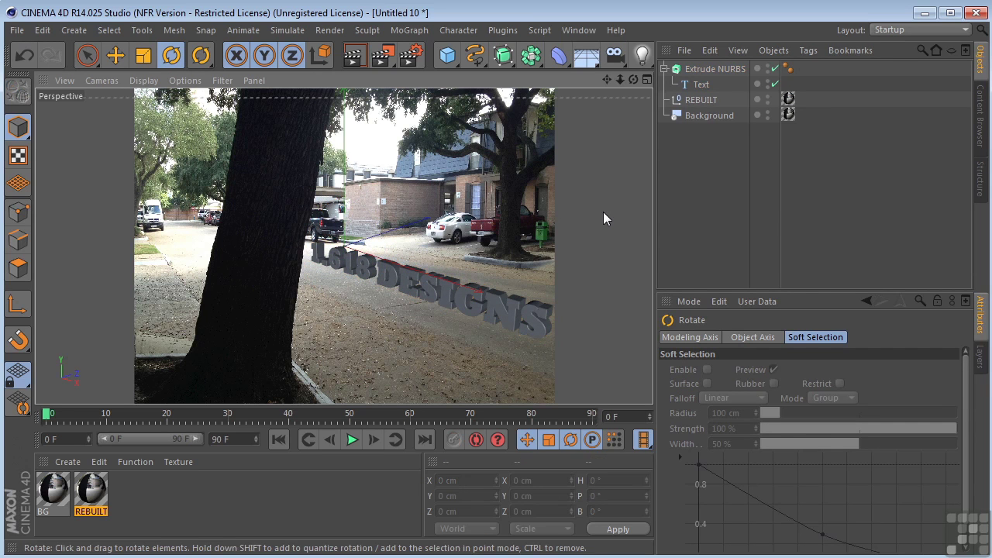
key(ctrl+z)
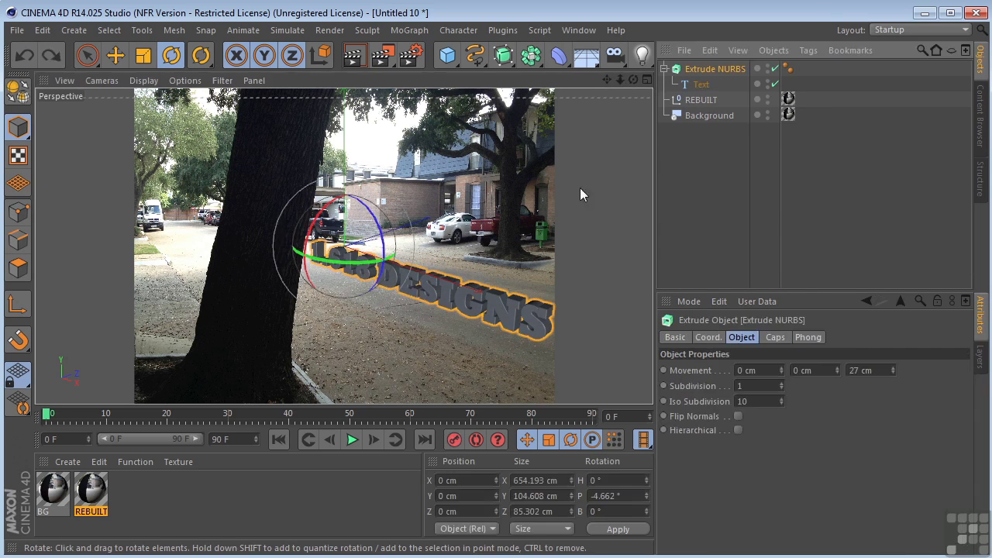
Create a new material and set its colour to teal (R55 G176 B156).
double_click(153, 506)
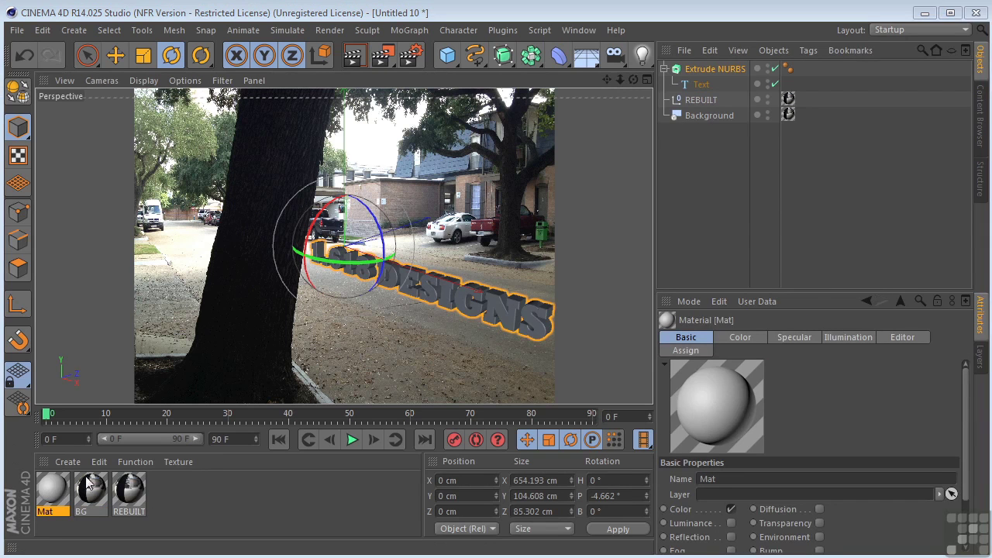
double_click(53, 490)
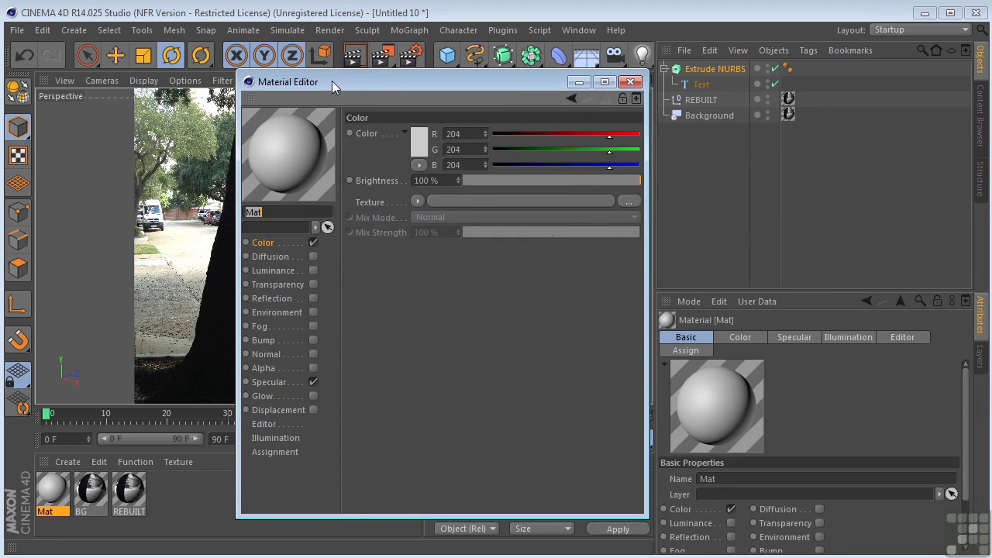
click(418, 143)
mouse_move(440, 82)
mouse_down()
mouse_move(423, 84)
mouse_move(453, 83)
mouse_up()
drag(404, 127, 402, 115)
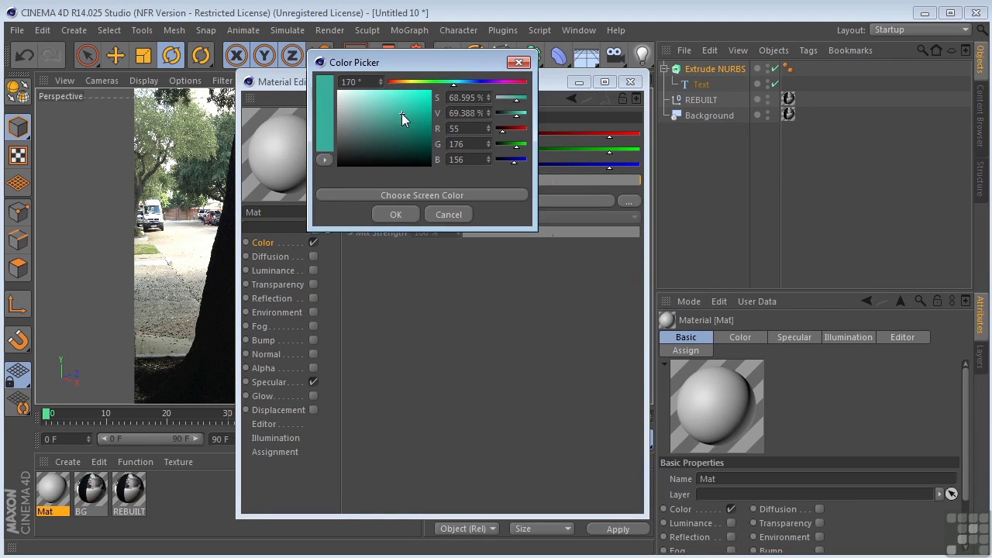
click(394, 215)
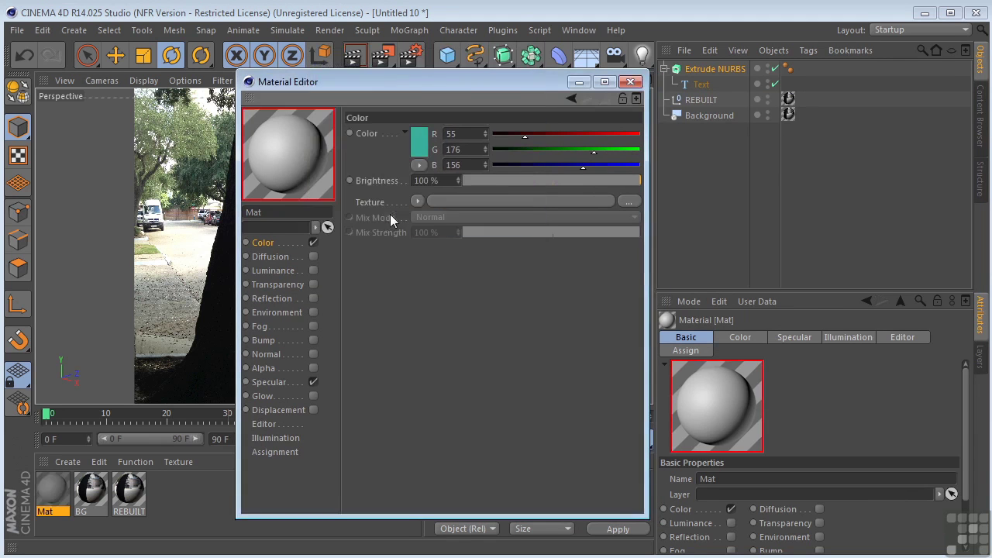
Enable reflection on the material at about 15% strength.
click(313, 298)
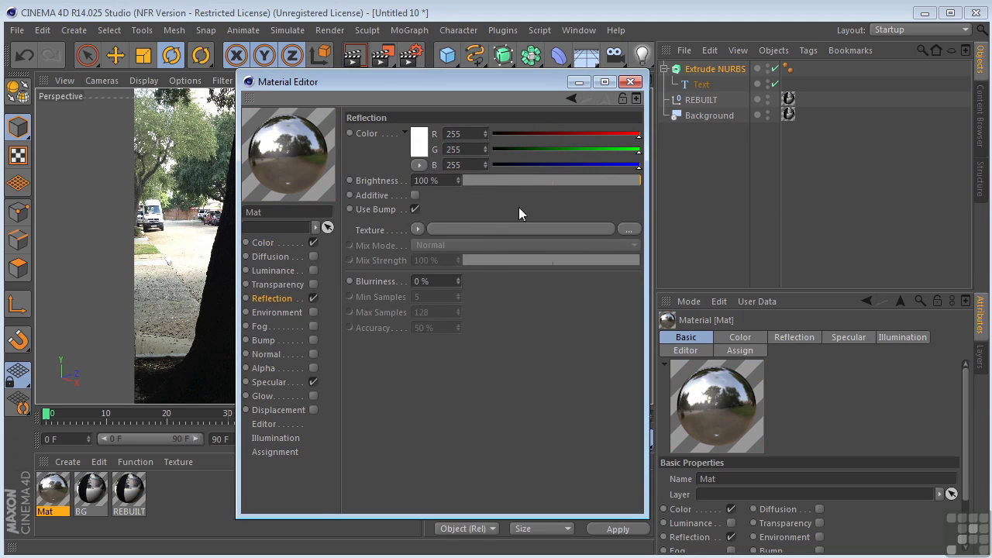
drag(638, 181, 498, 182)
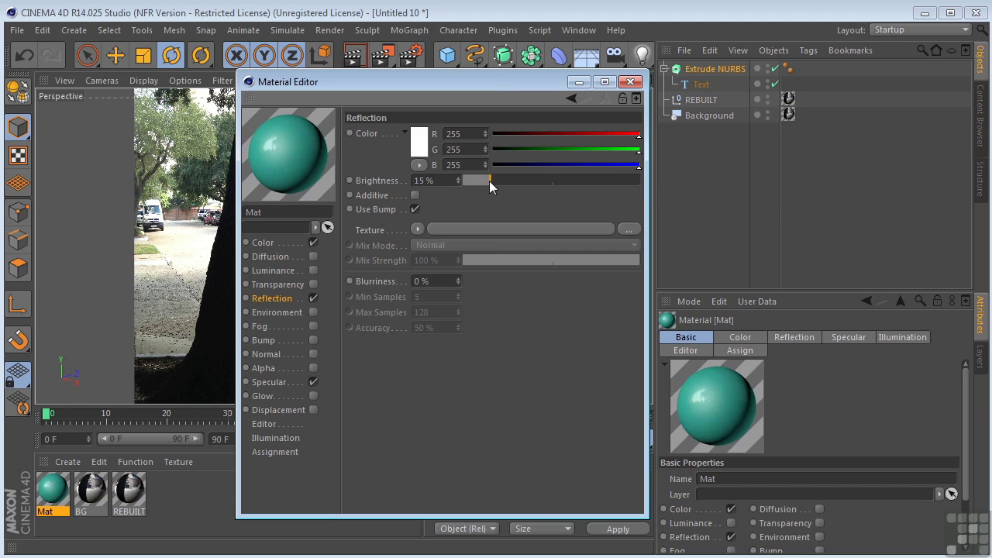
click(630, 81)
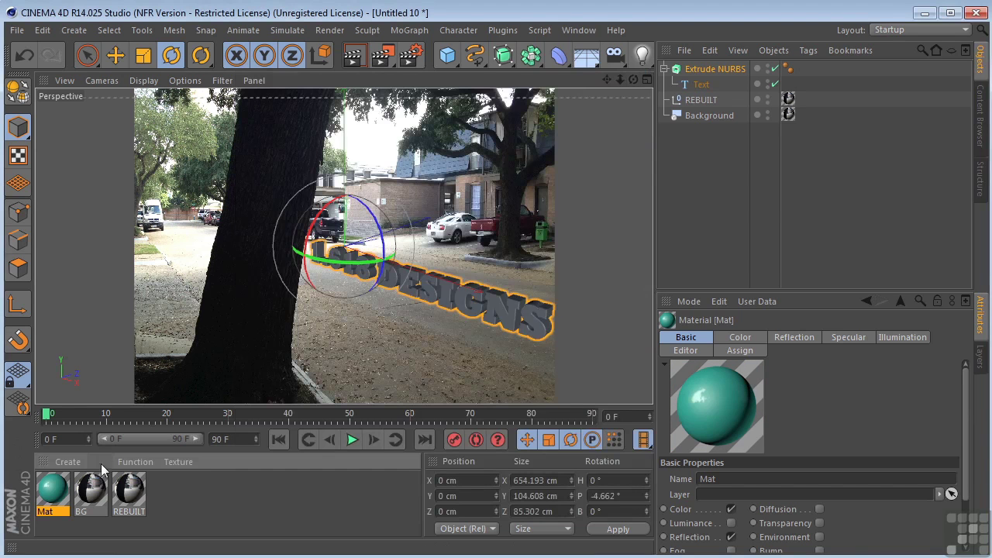
Apply the teal material to the extruded text and convert it to editable polygons.
drag(62, 493, 704, 68)
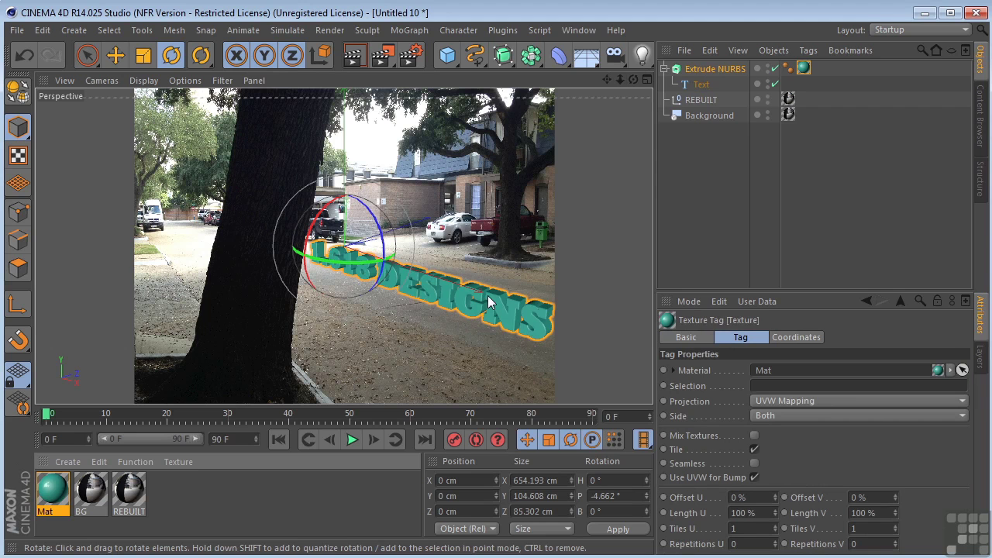
click(714, 69)
key(c)
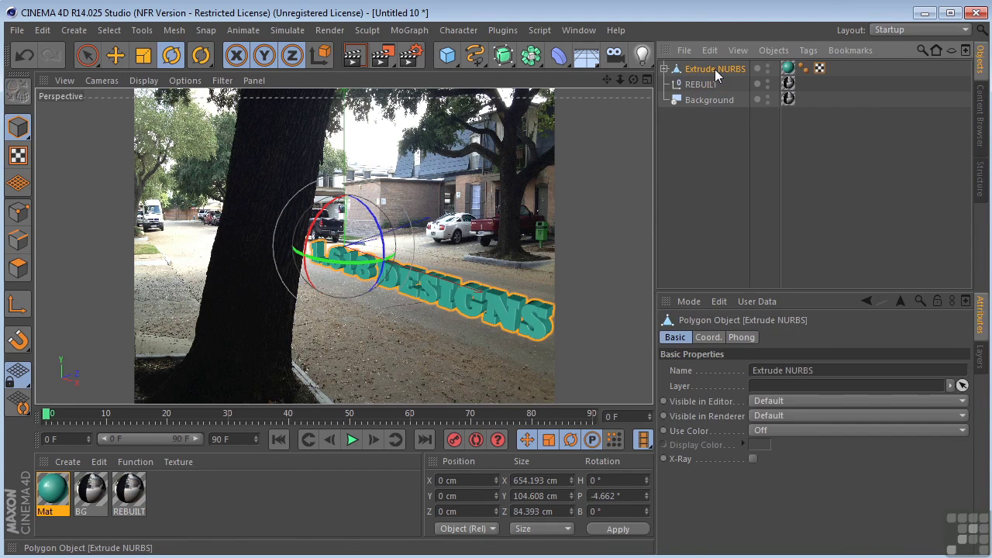
click(664, 69)
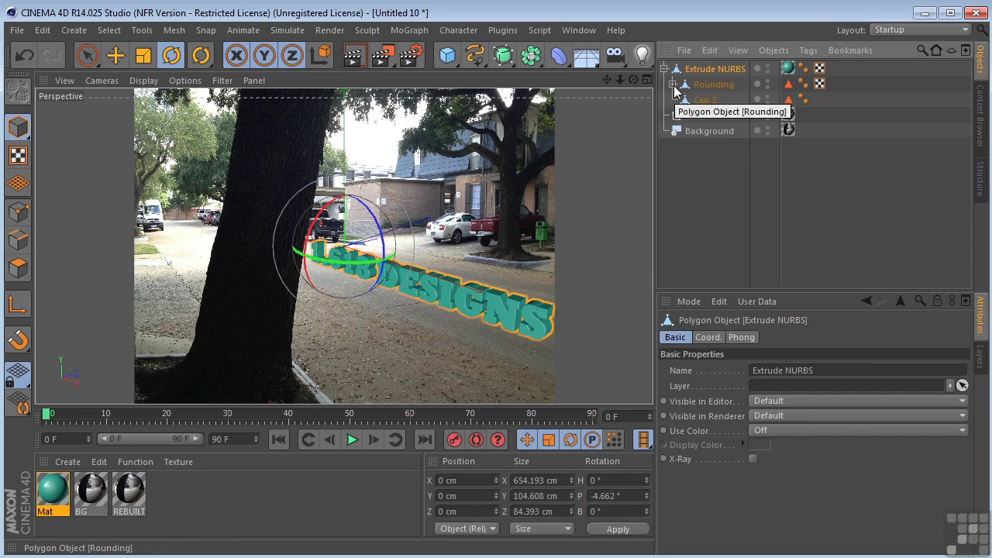
click(673, 85)
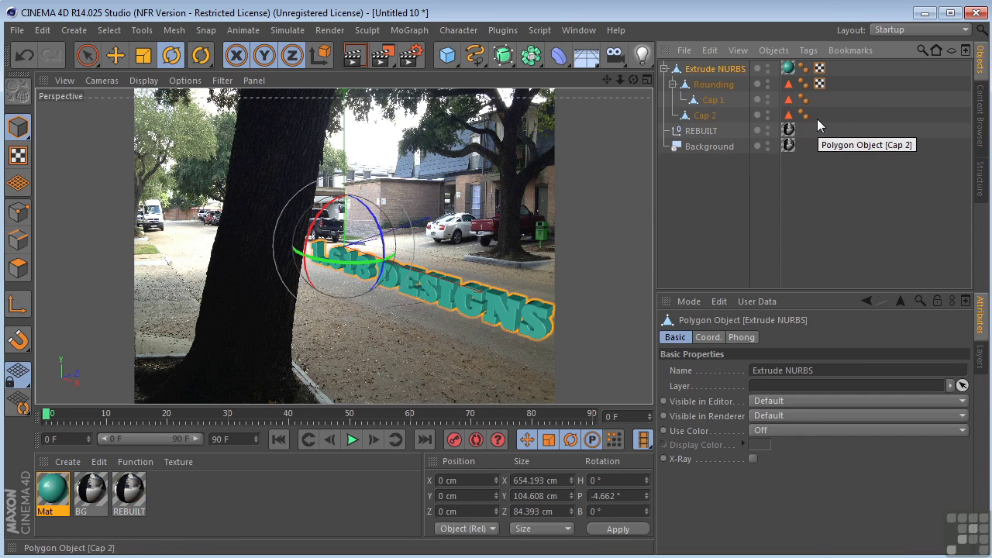
Connect all converted parts into one object and rename it TEXT.
drag(817, 118, 693, 69)
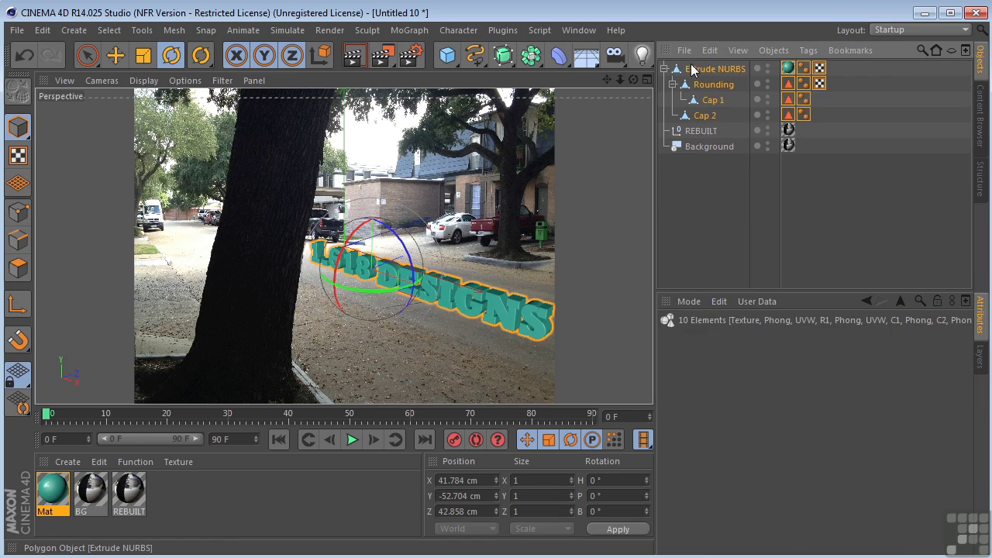
right_click(693, 70)
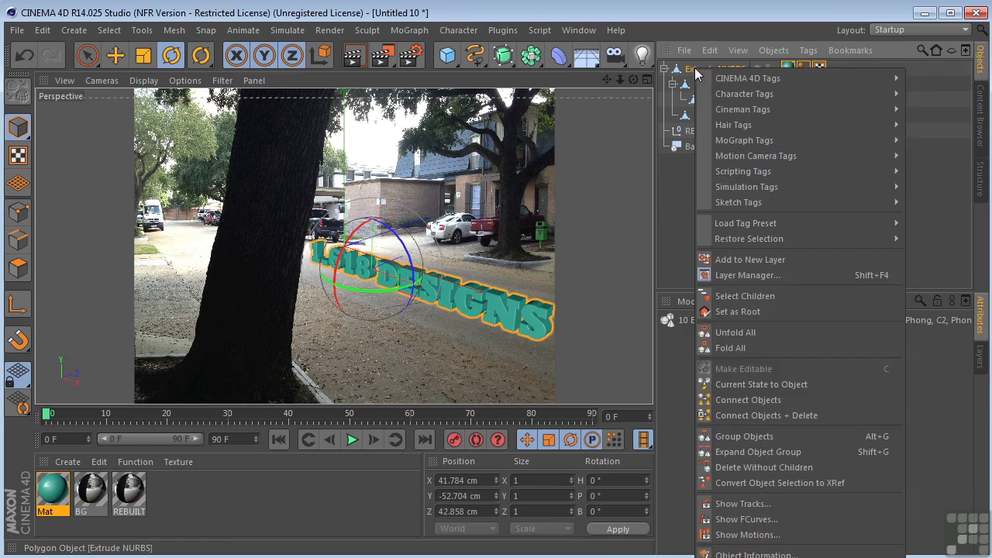
click(745, 416)
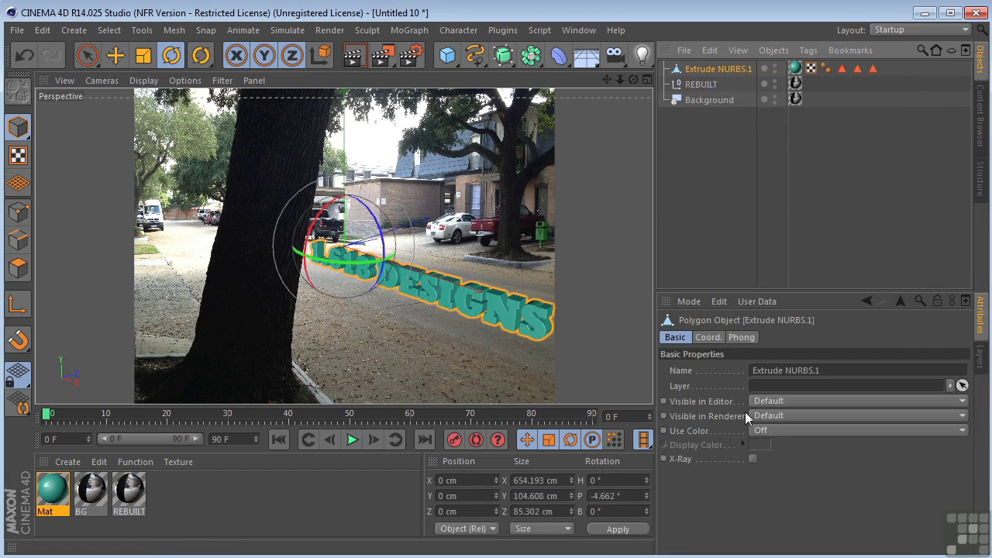
double_click(696, 69)
text(t)
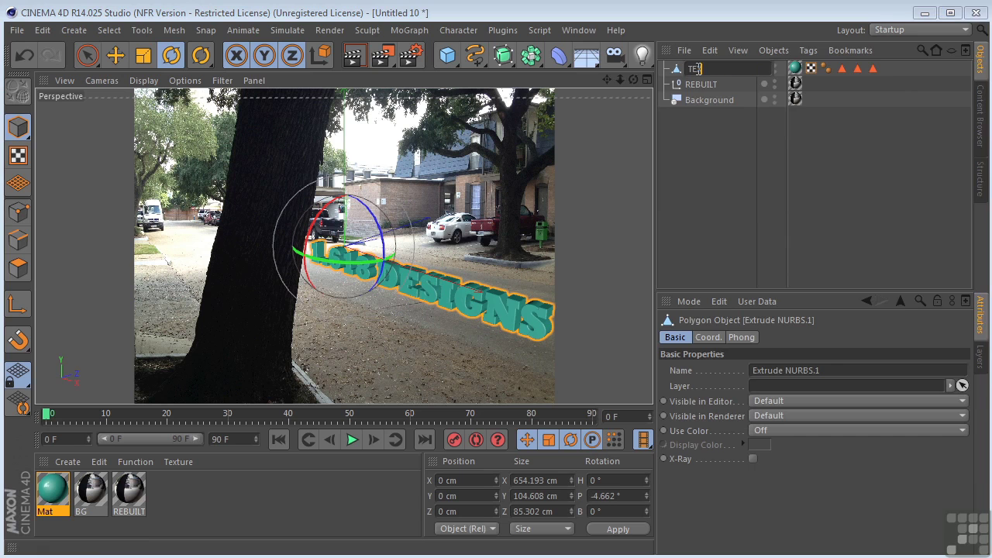
text(EXT)
key(Return)
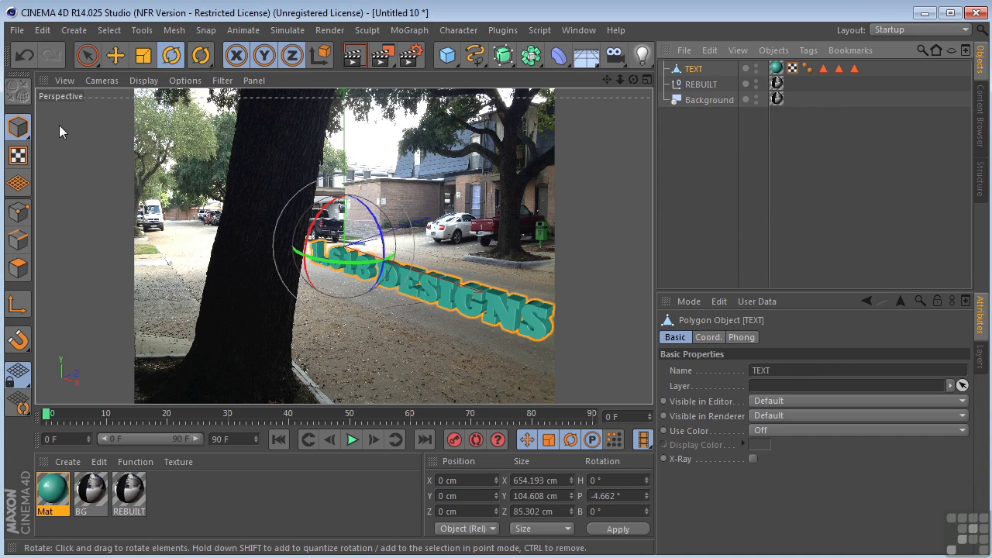
Stretch TEXT to about 210 cm tall, turn it to -5.4° heading, and shift it left.
click(143, 55)
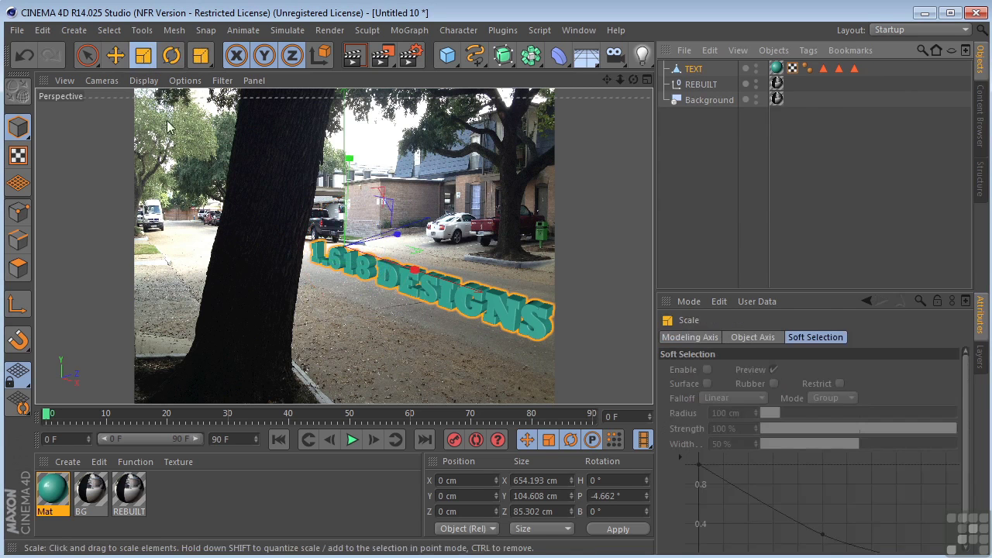
drag(347, 157, 346, 137)
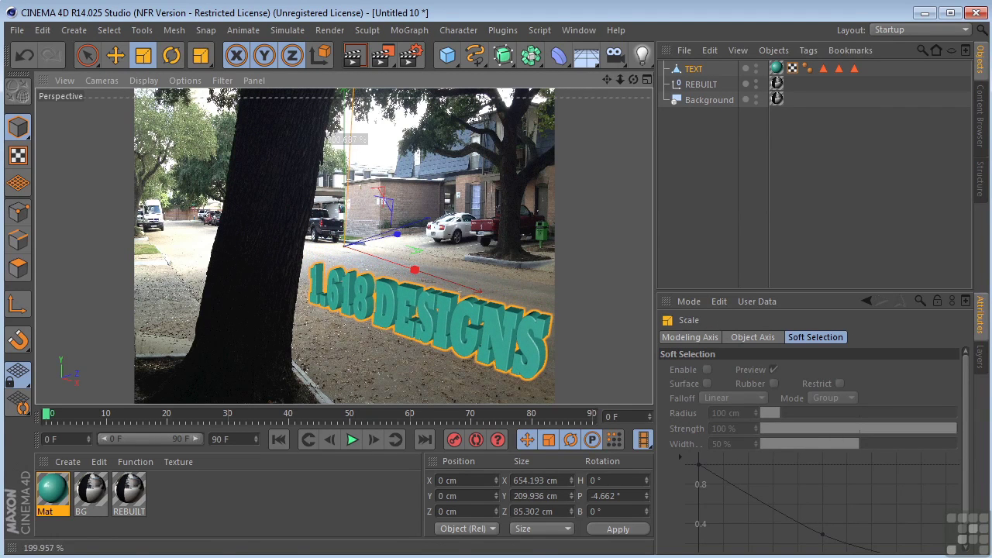
click(171, 55)
drag(349, 268, 356, 126)
key(e)
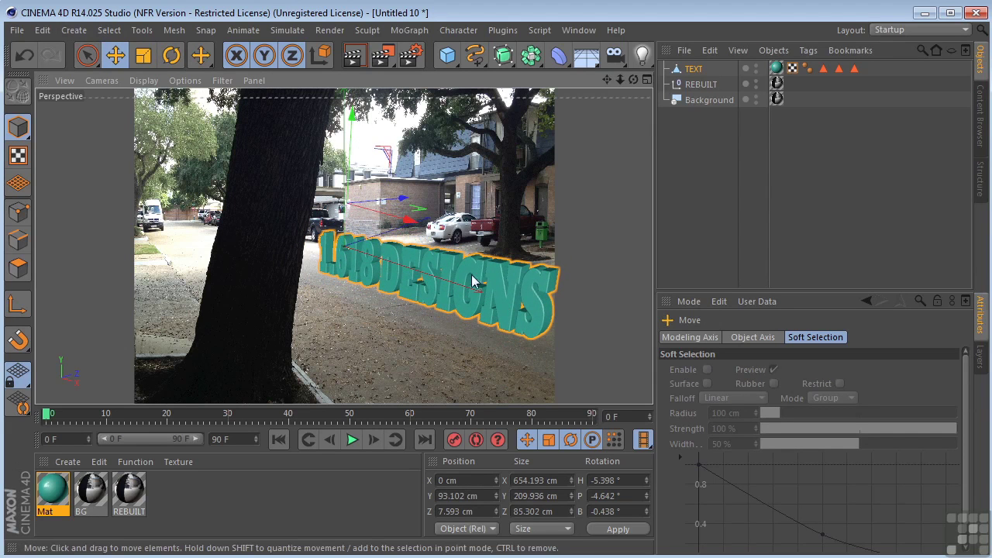
drag(410, 228, 400, 228)
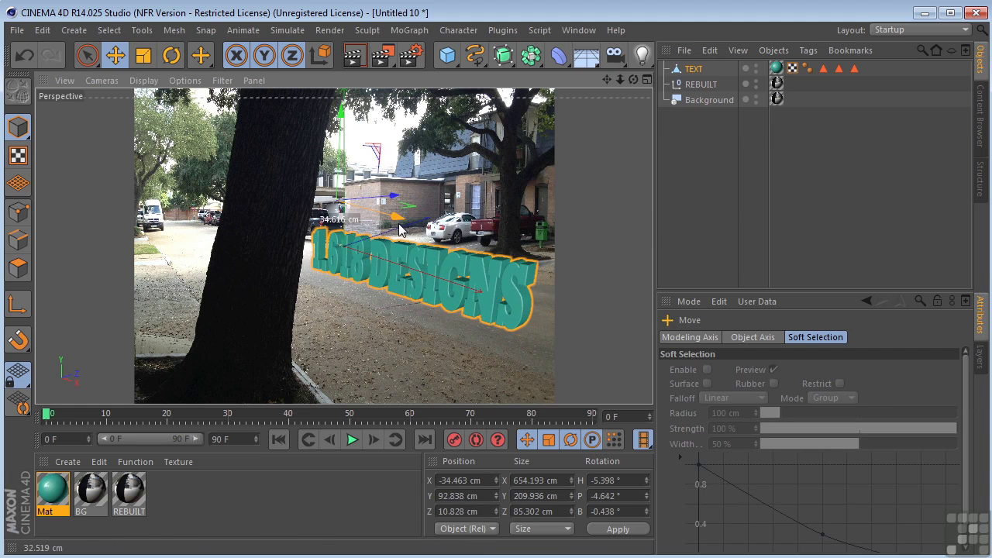
Add a Plane primitive as a child of TEXT.
click(456, 57)
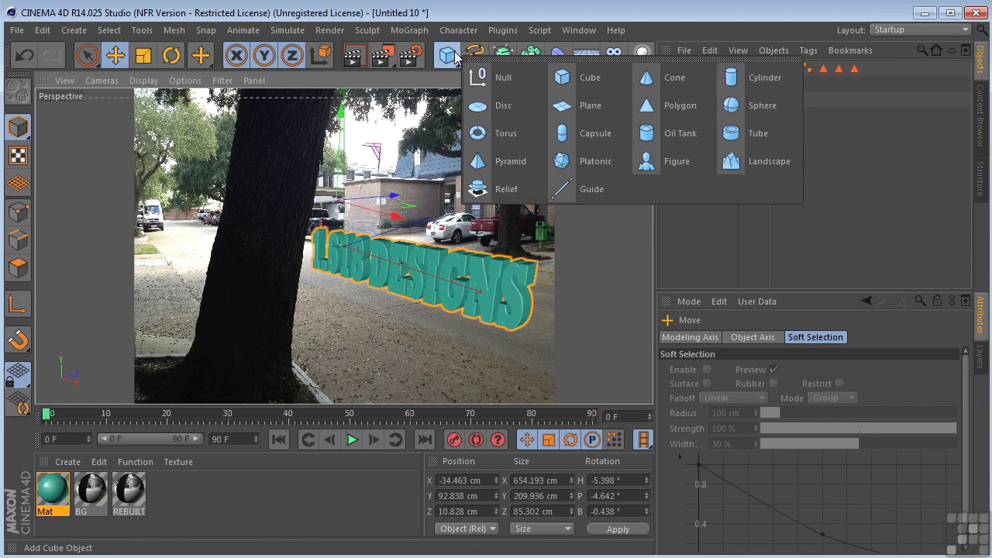
click(568, 106)
drag(696, 70, 695, 88)
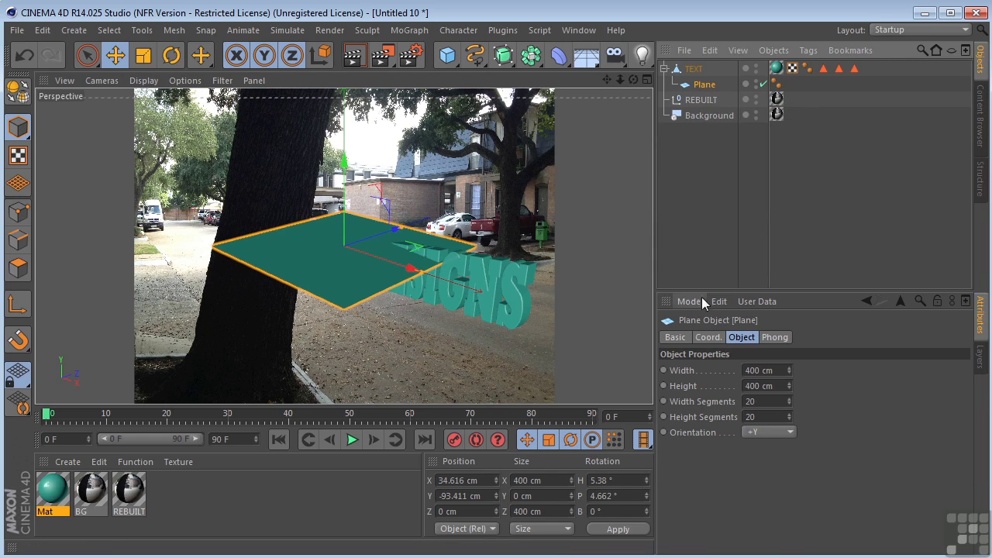
Zero the plane's position and rotation to match TEXT, then return it to the top level.
click(705, 338)
click(708, 370)
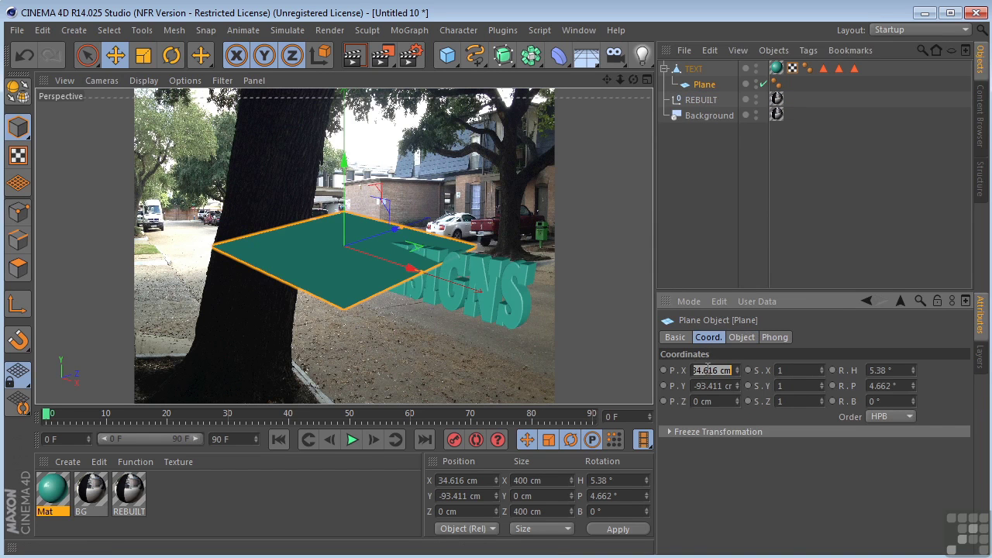
text(0)
key(Tab)
text(0)
key(Tab)
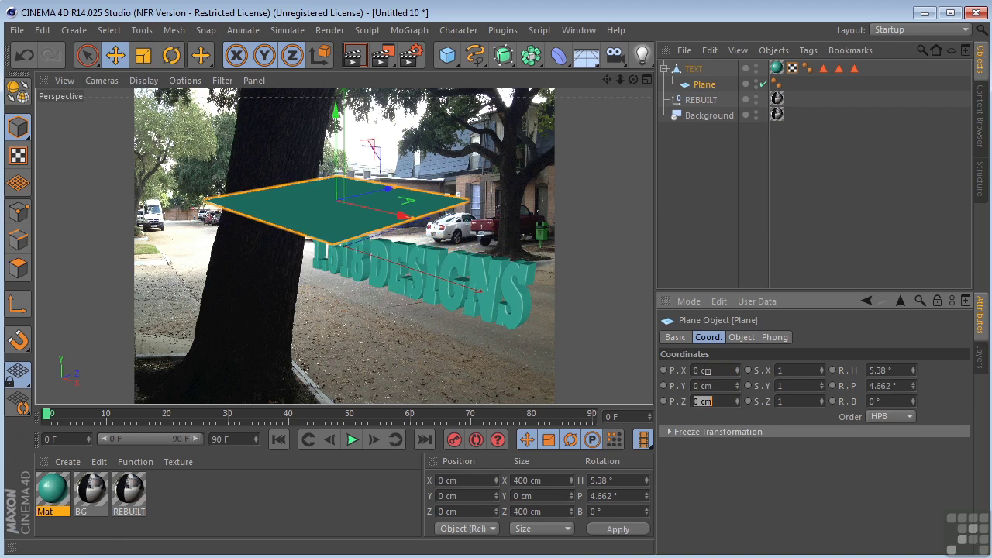
key(Tab)
key(Tab)
text(0)
key(Tab)
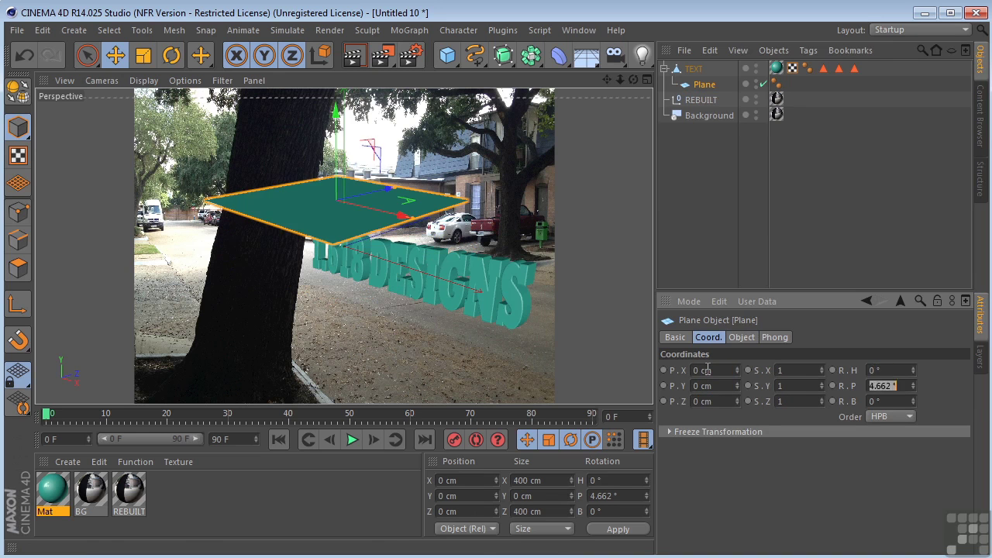
text(0)
key(Tab)
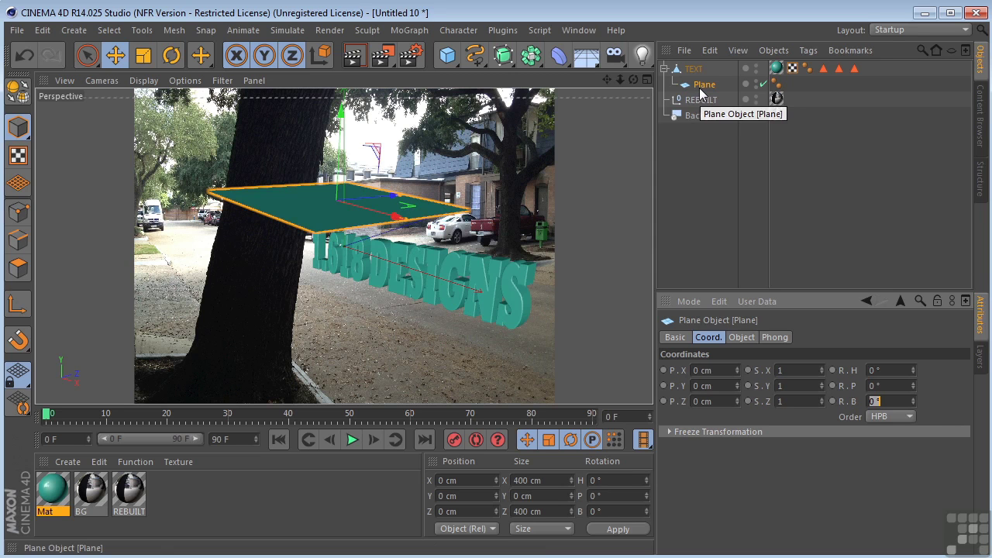
drag(701, 91, 698, 123)
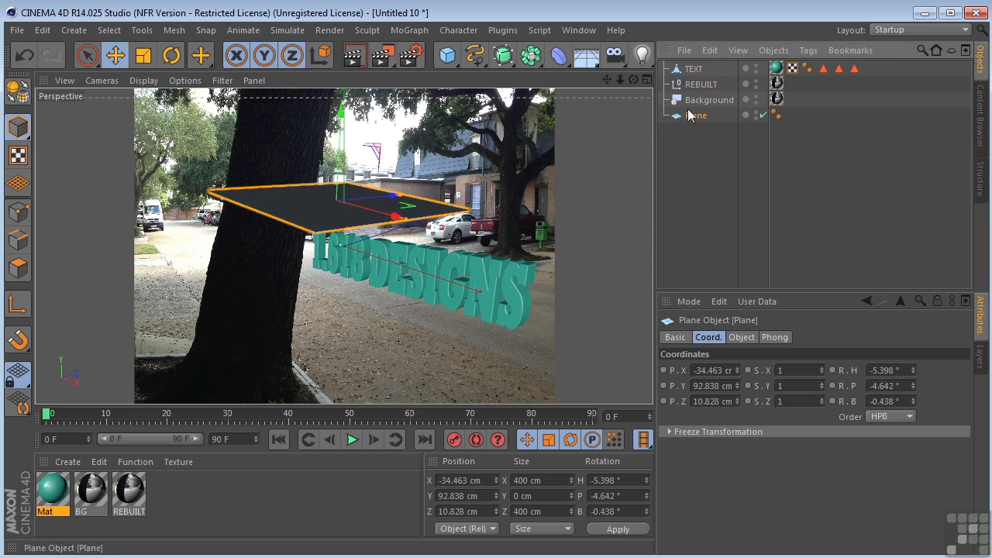
click(694, 70)
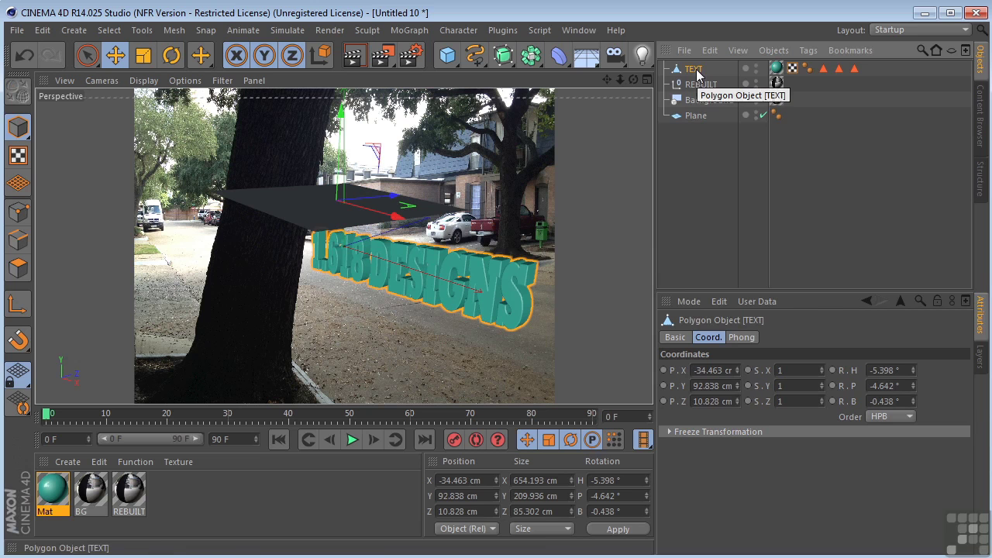
Disable the Plane and switch to axis editing in the four-view layout.
click(764, 115)
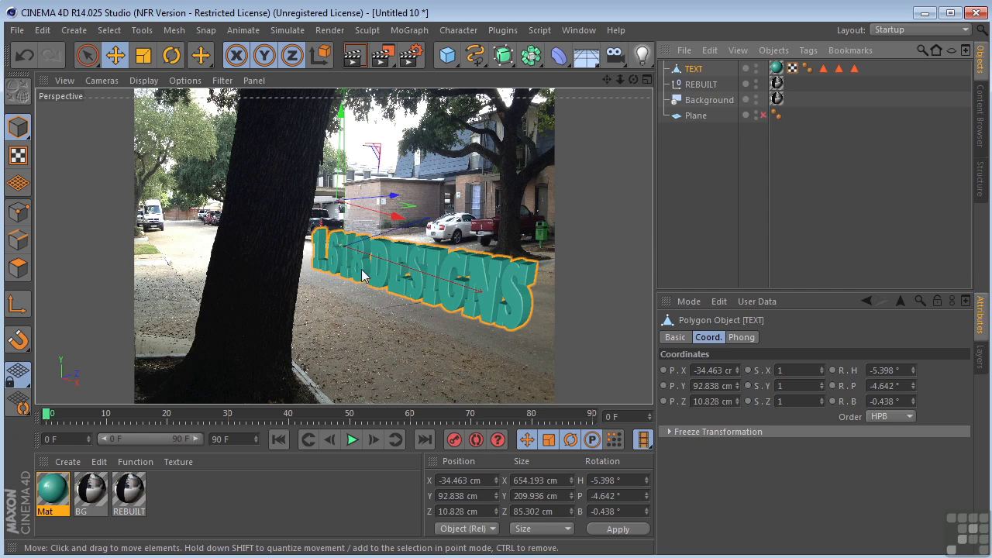
click(18, 307)
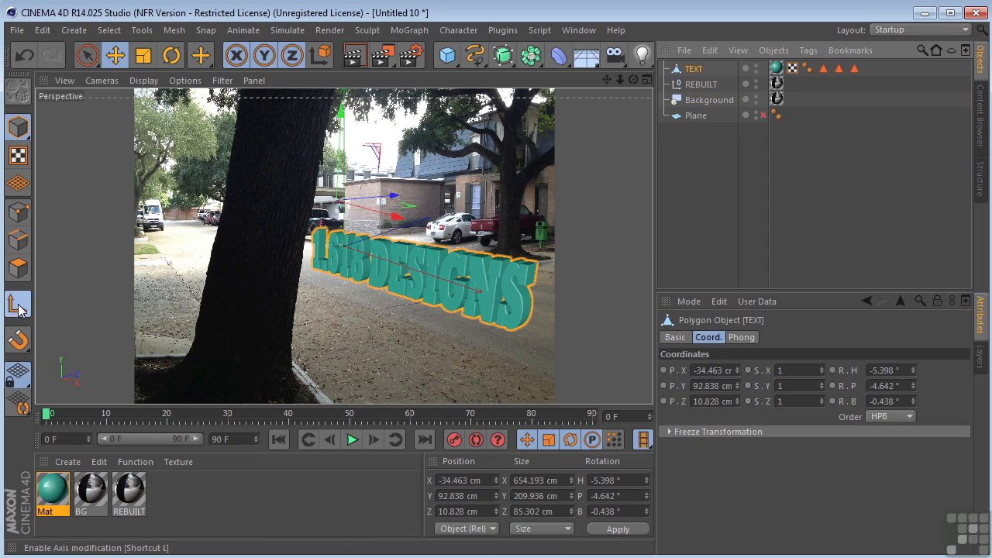
middle_click(364, 266)
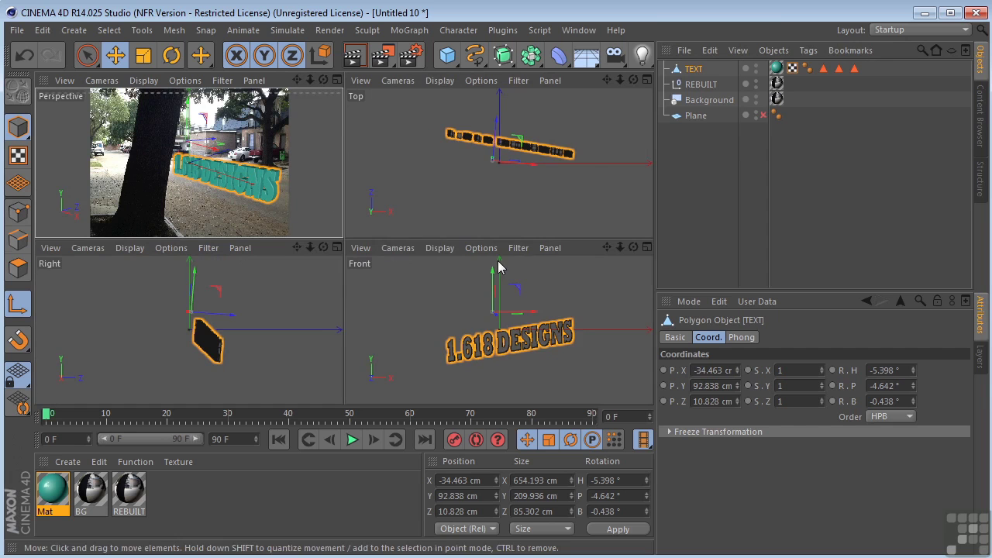
Move TEXT's pivot to the base of the letters in the Front and Top views.
drag(493, 274, 510, 325)
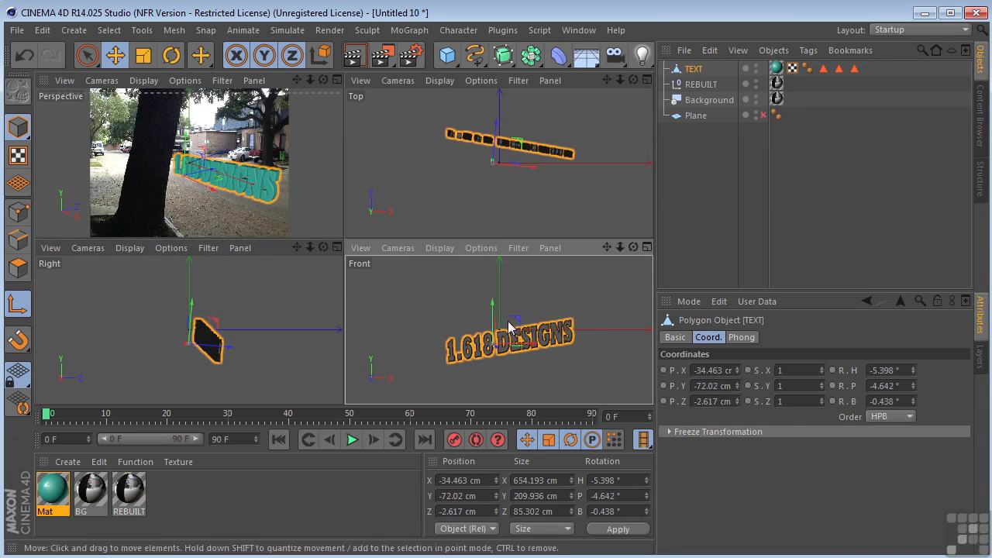
drag(502, 137, 507, 115)
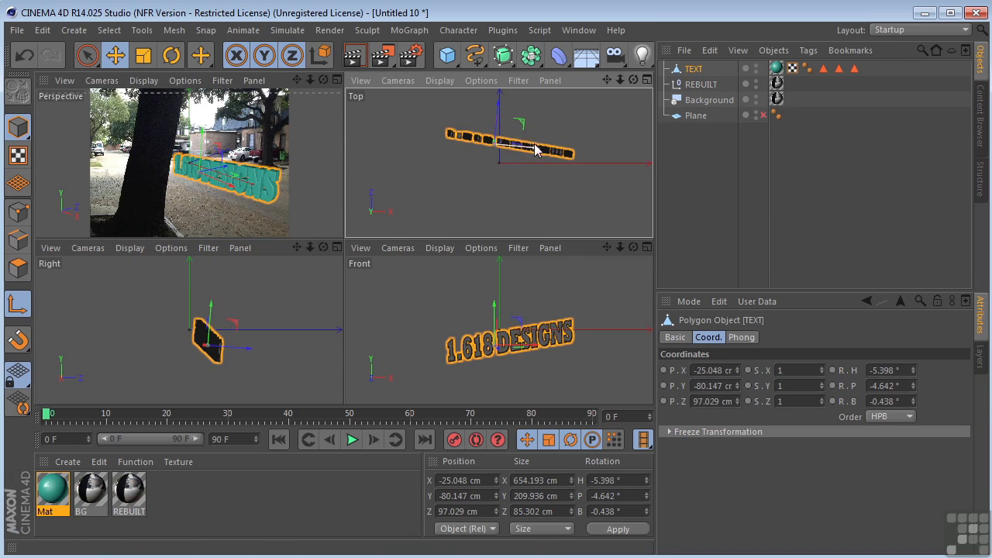
drag(531, 150, 541, 152)
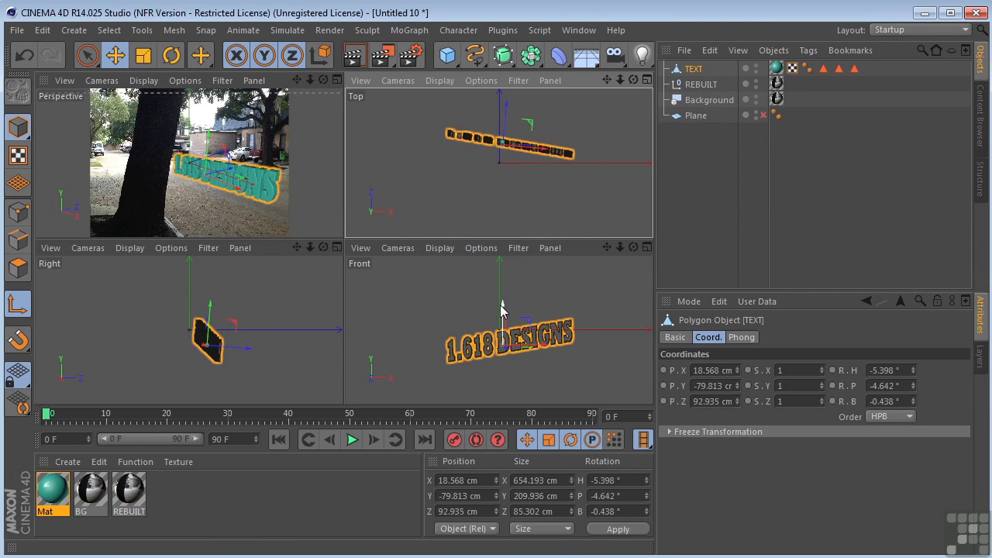
drag(503, 310, 504, 339)
middle_click(508, 340)
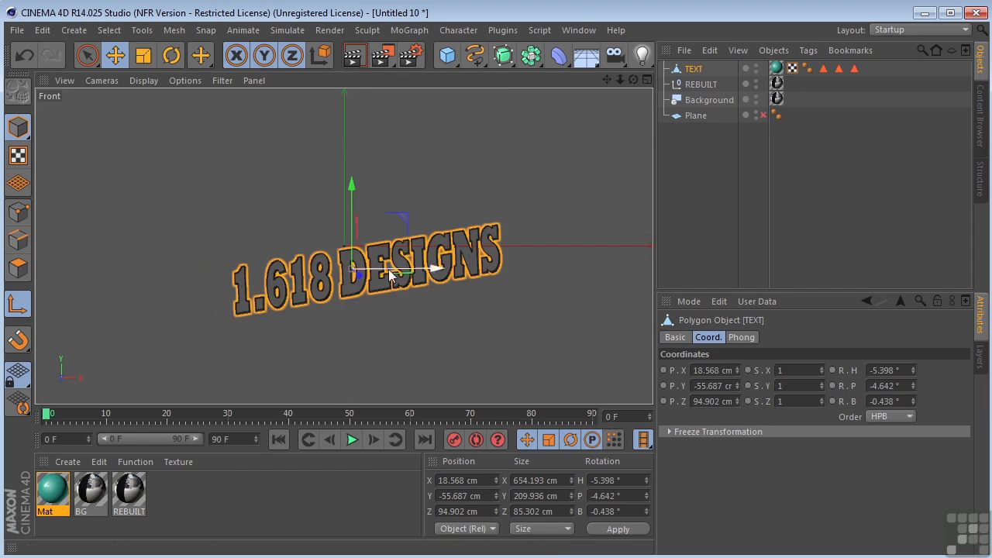
drag(351, 180, 350, 209)
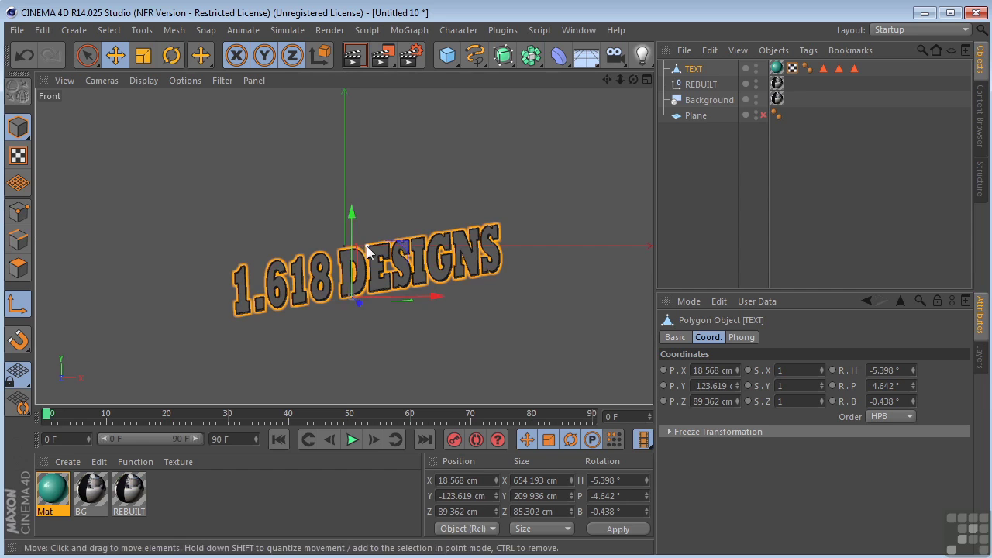
middle_click(280, 276)
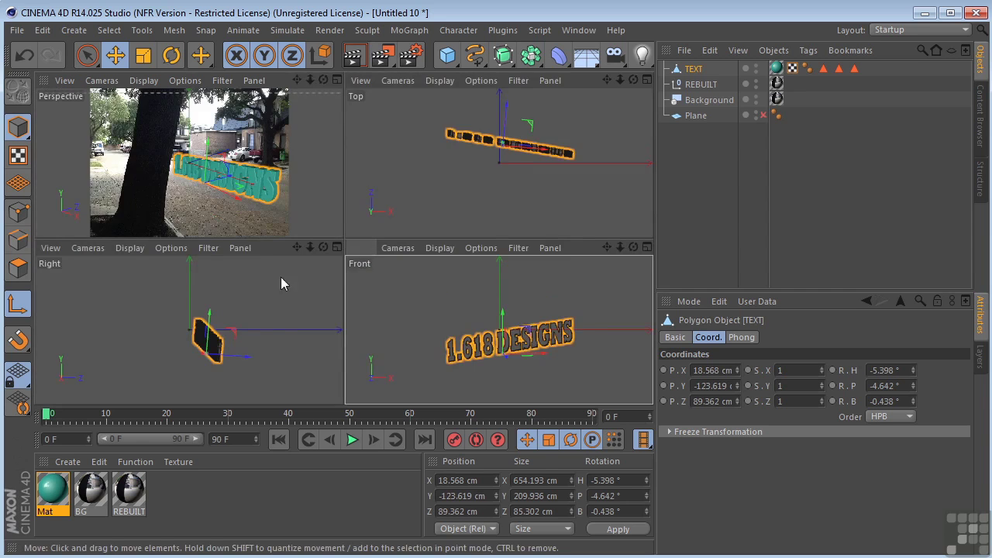
Re-enable the Plane, zero its position under TEXT, and return it to the top level.
middle_click(249, 161)
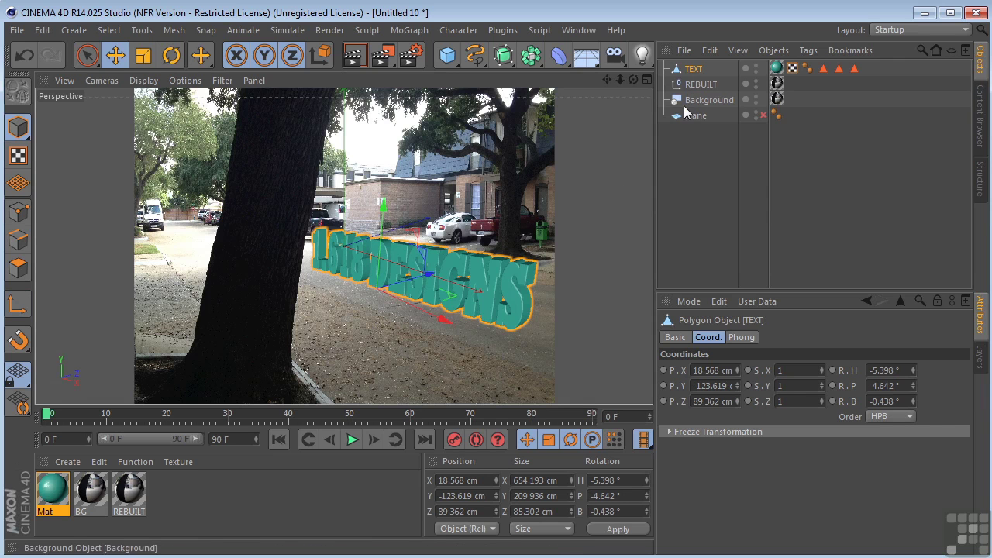
click(763, 116)
drag(688, 116, 697, 72)
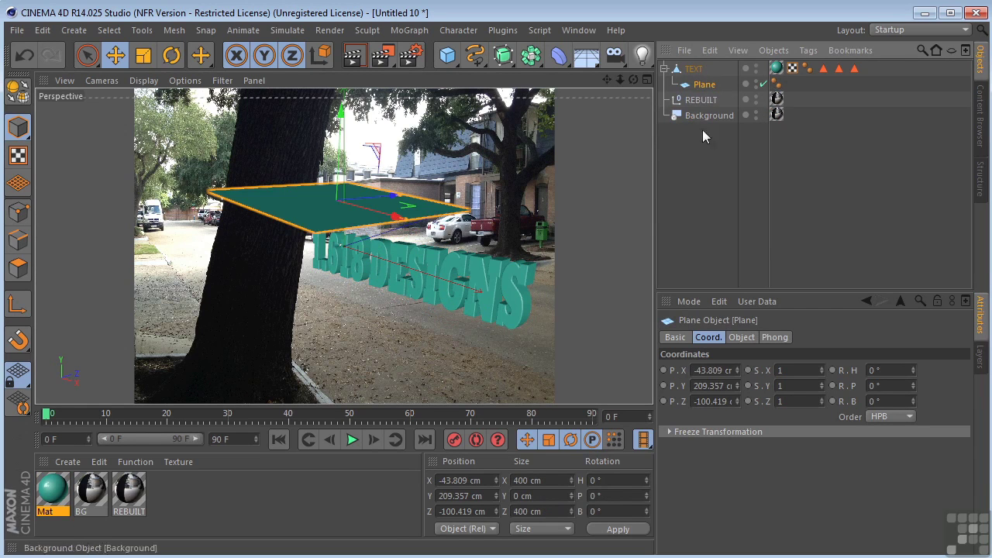
click(715, 370)
text(0)
key(Tab)
text(0)
key(Tab)
text(0)
key(Tab)
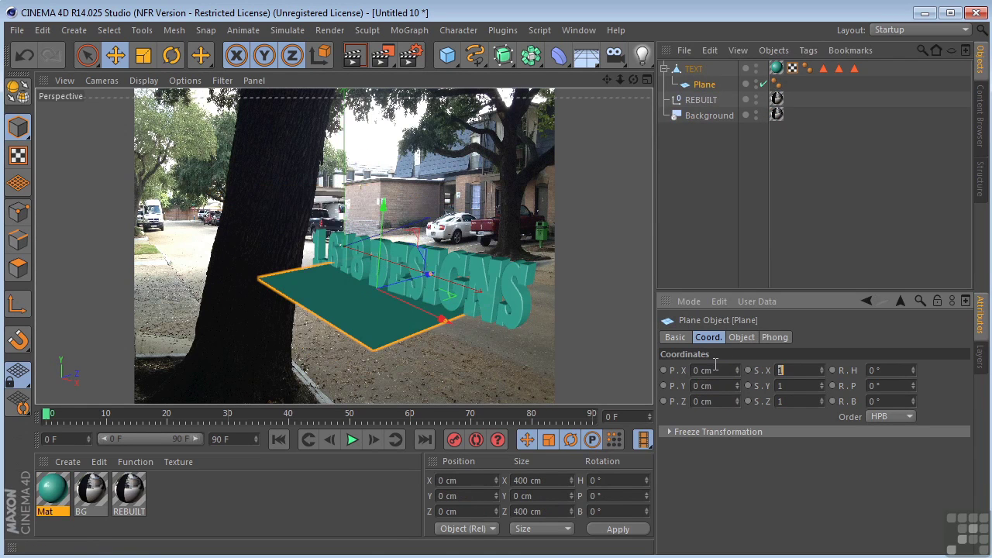
key(Tab)
key(Tab)
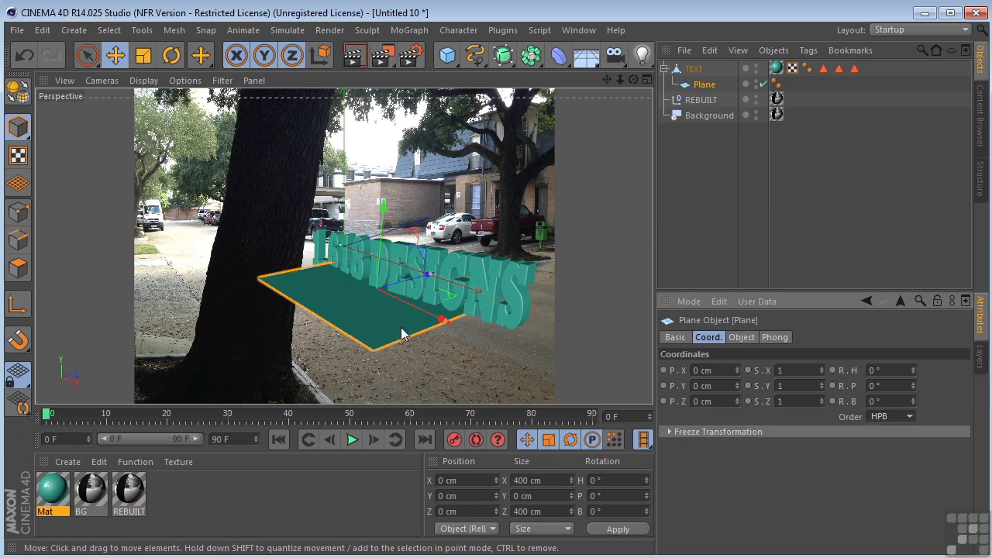
drag(697, 85, 697, 138)
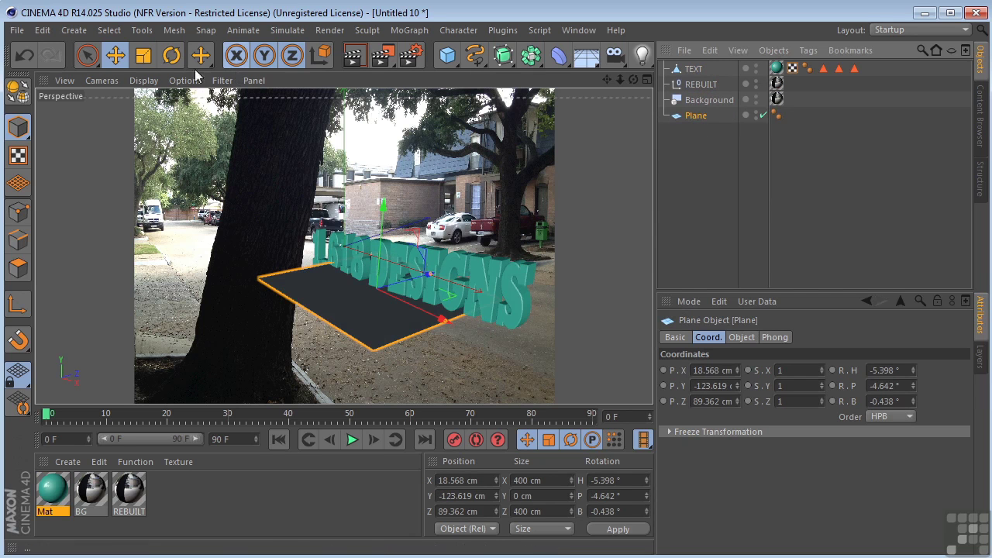
Scale the Plane up to about 862 cm and place it under REBUILT.
click(153, 60)
drag(310, 271, 382, 286)
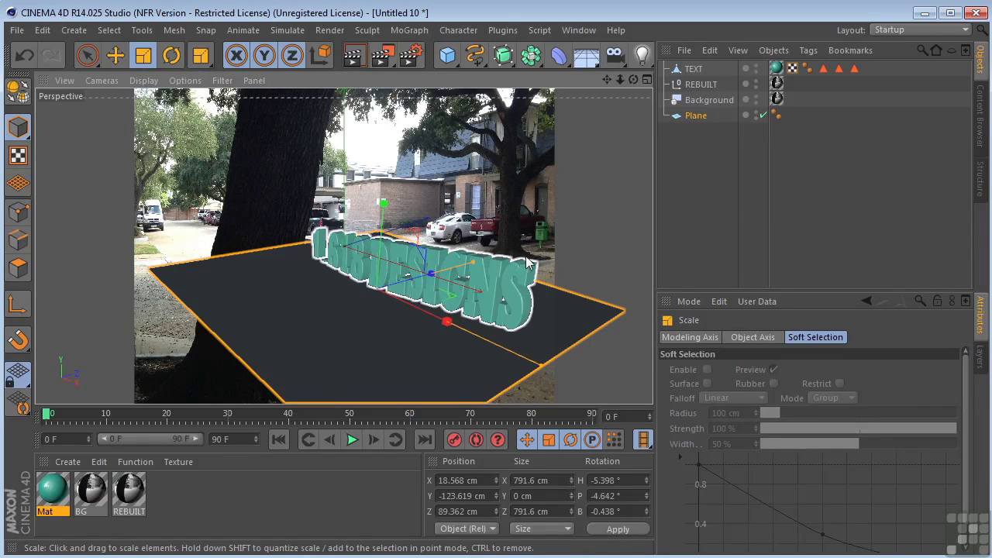
drag(525, 256, 574, 236)
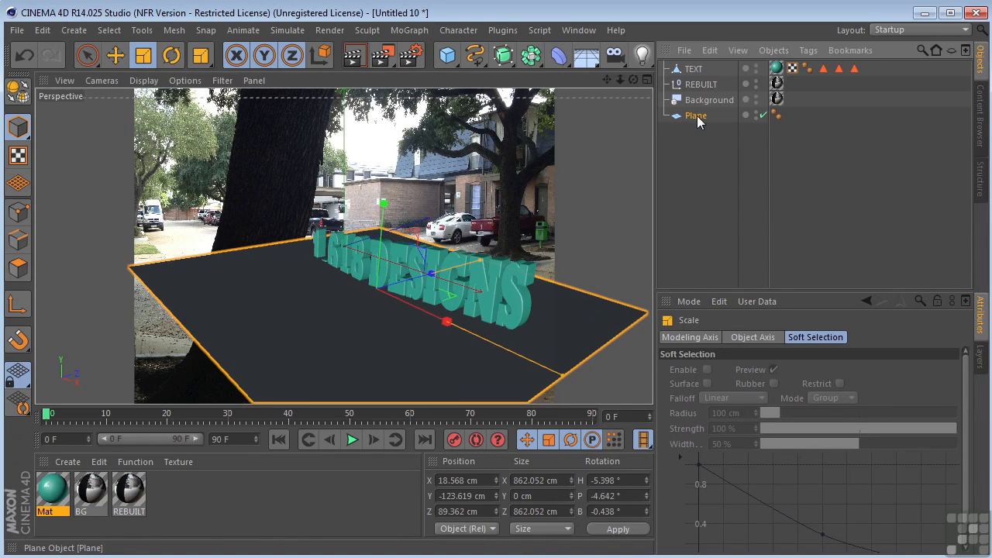
drag(698, 116, 701, 84)
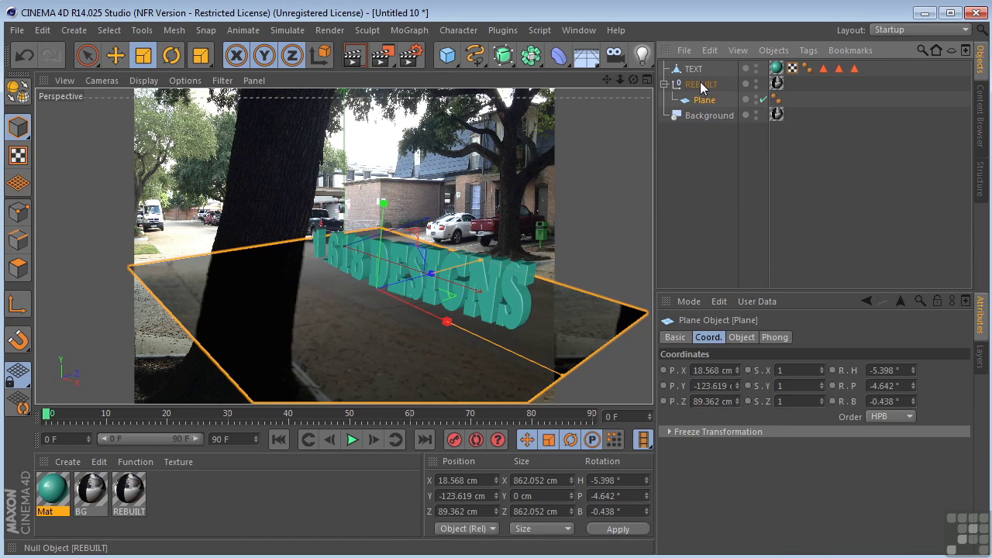
Give REBUILT a Compositing tag with Compositing Background on, and render a preview.
click(777, 83)
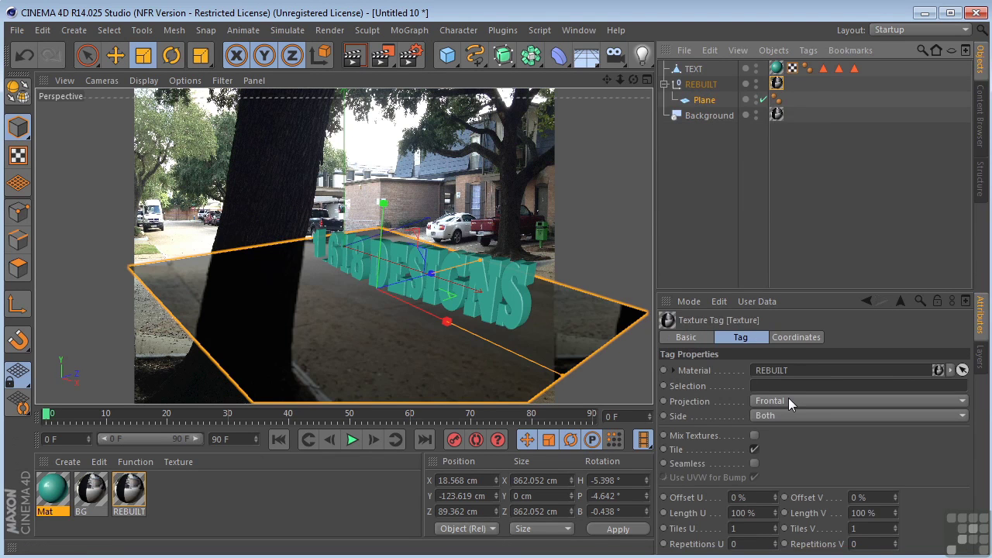
click(704, 85)
right_click(707, 86)
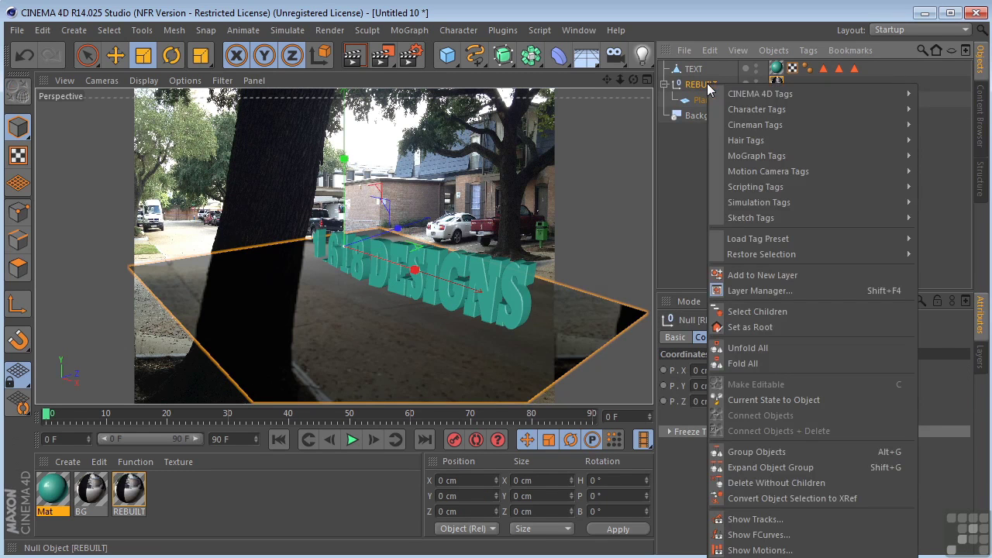
mouse_move(729, 93)
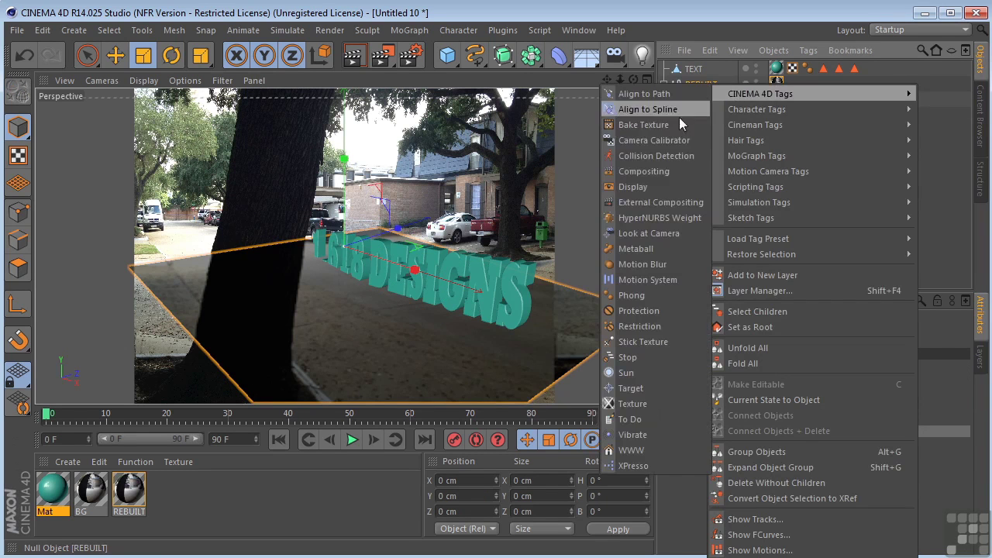
click(659, 173)
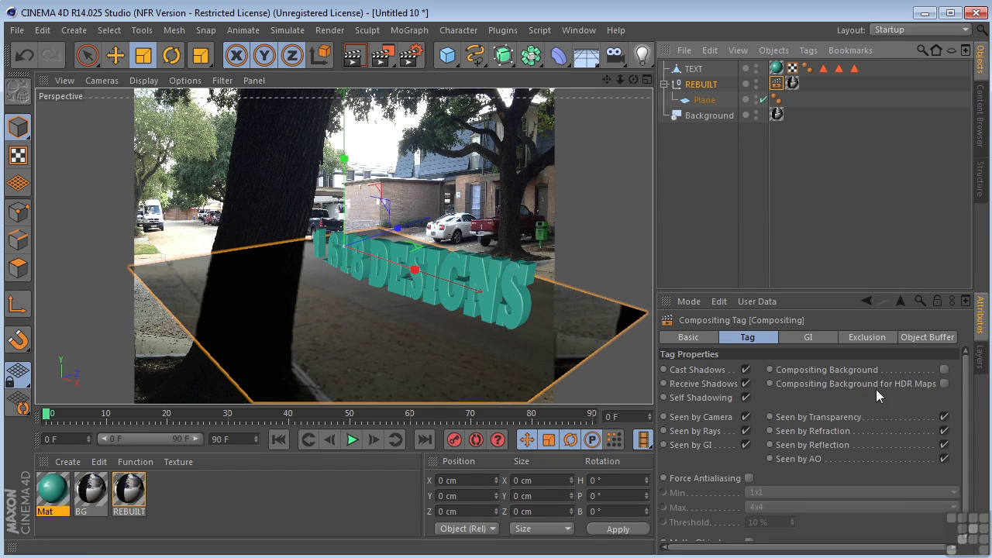
click(944, 370)
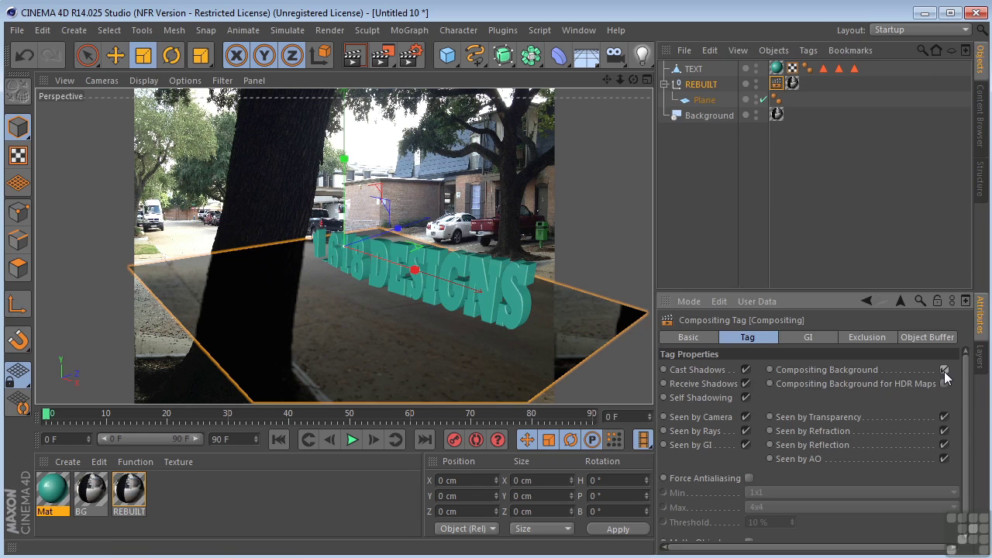
click(382, 56)
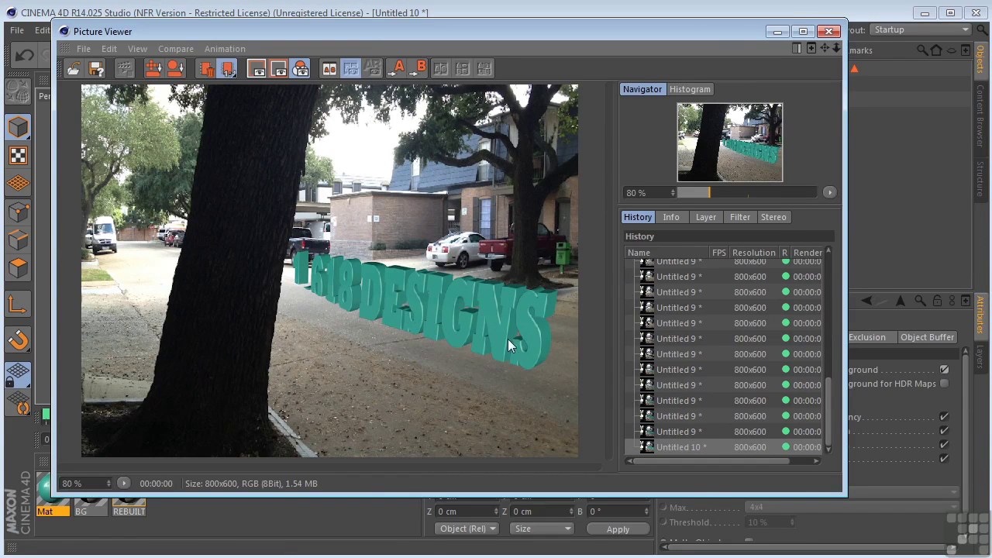
Bank the ground Plane to about -7.563° in the Front view, then return to Perspective.
click(830, 31)
middle_click(452, 231)
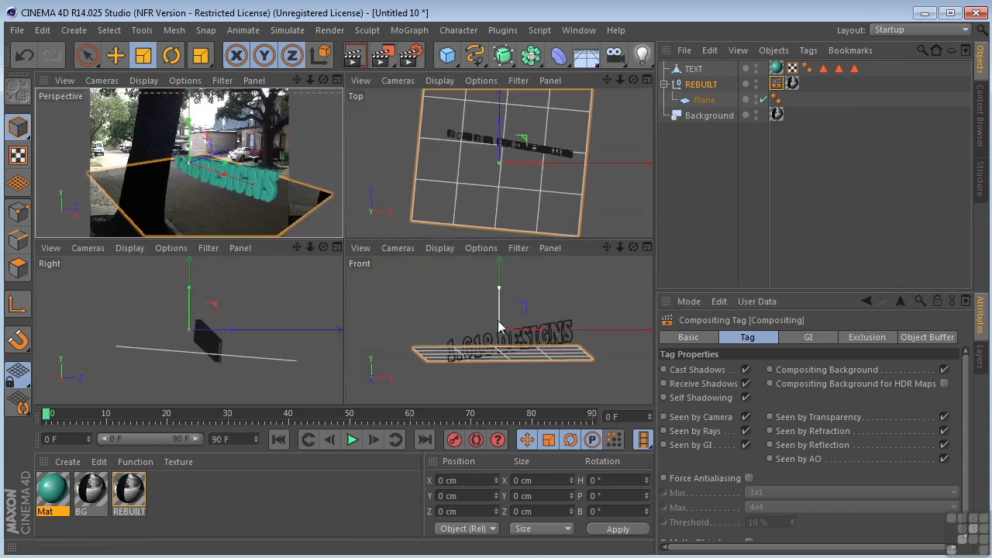
middle_click(539, 363)
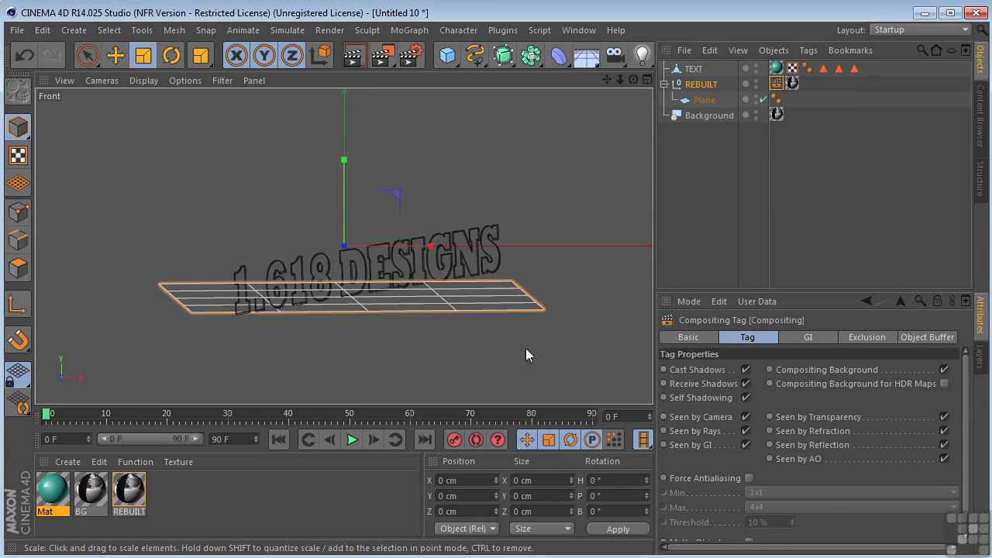
click(703, 99)
click(171, 55)
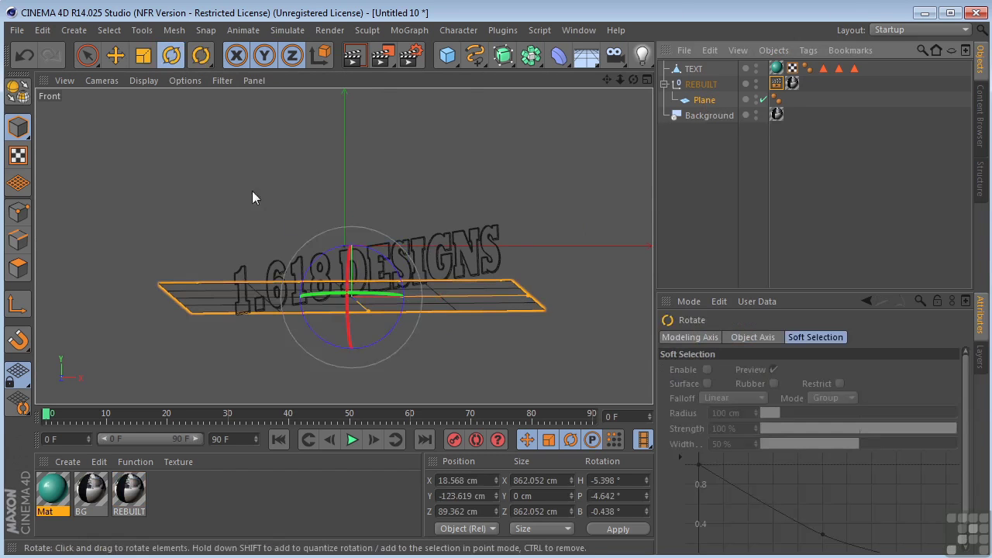
drag(373, 348, 377, 337)
middle_click(372, 299)
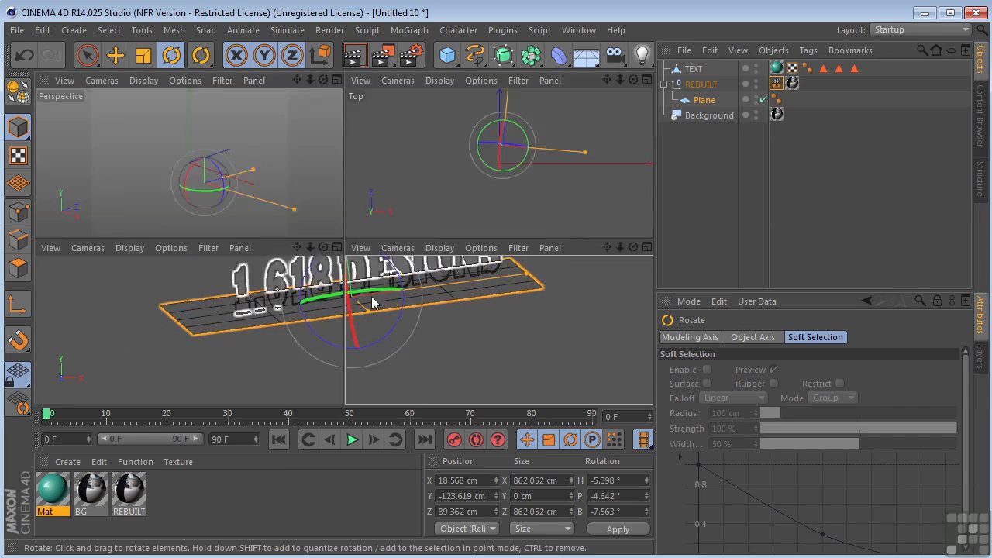
middle_click(230, 139)
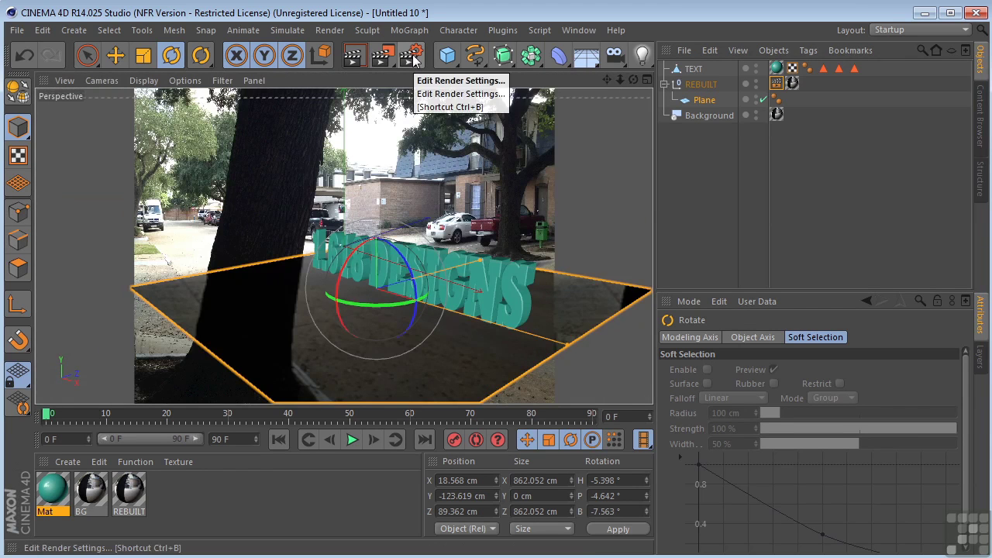
Enable Ambient Occlusion with 256 maximum samples and 15% contrast, then render a preview.
click(413, 55)
click(38, 246)
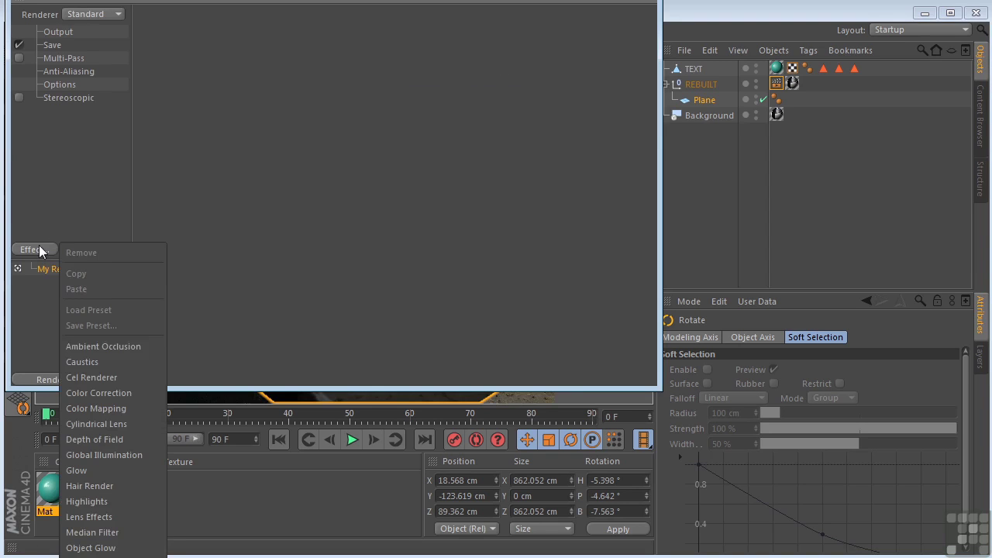
click(72, 341)
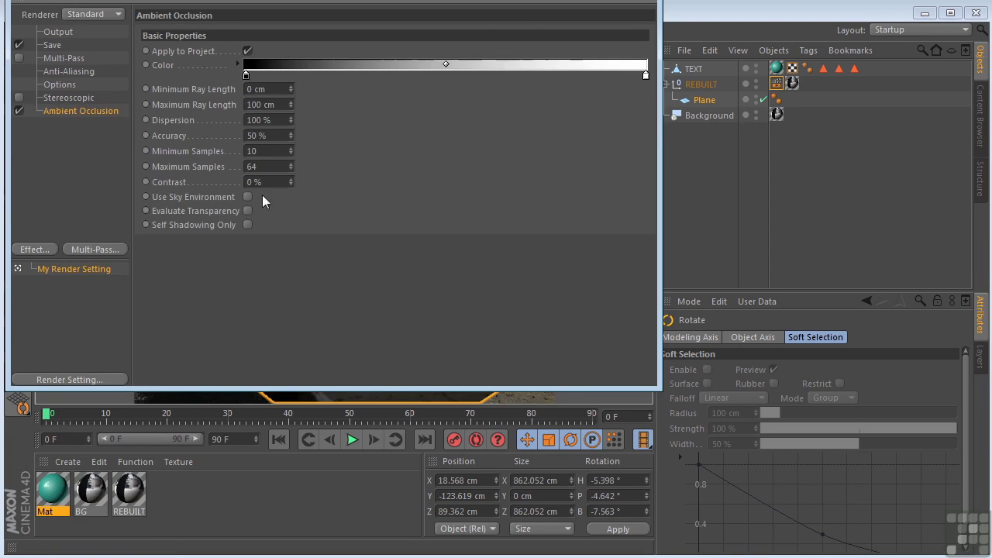
text(256)
key(Tab)
text(15)
key(Return)
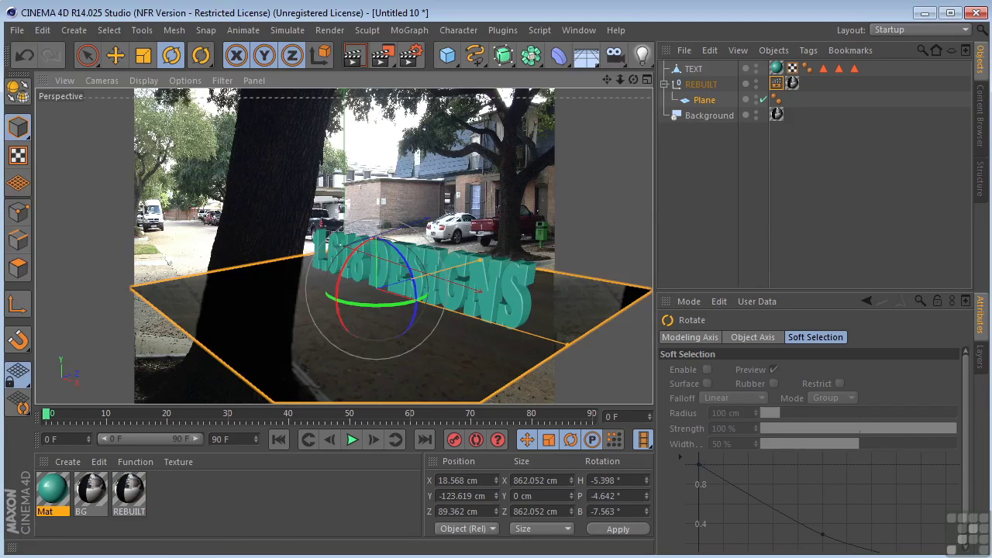
click(383, 49)
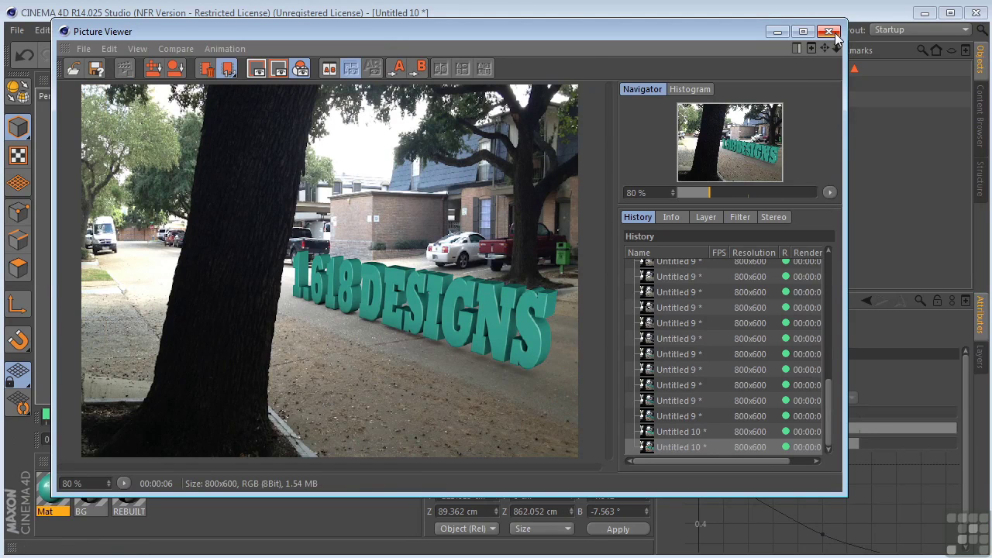
Bank TEXT to 1.108°, lower it to Y -126.066 cm, and render a new preview.
click(830, 31)
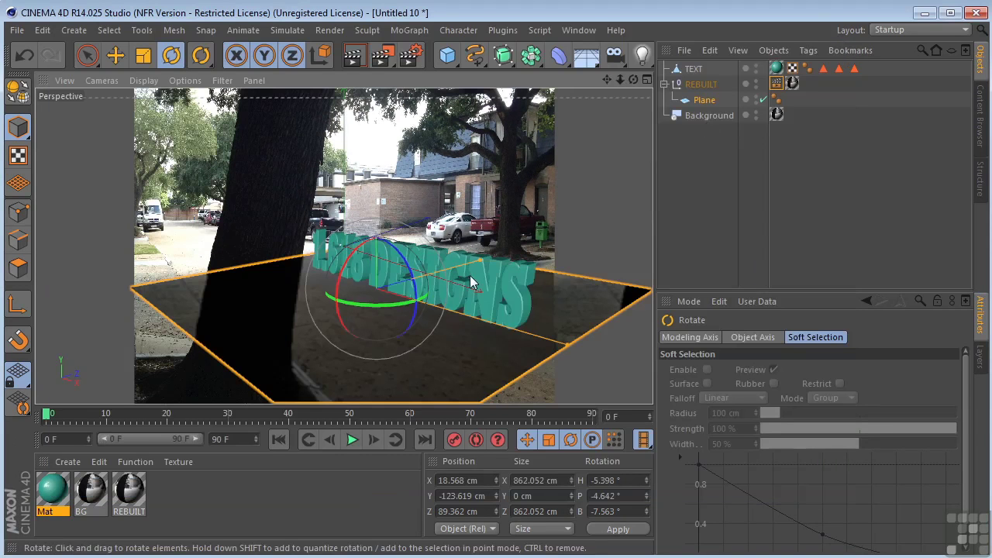
click(693, 69)
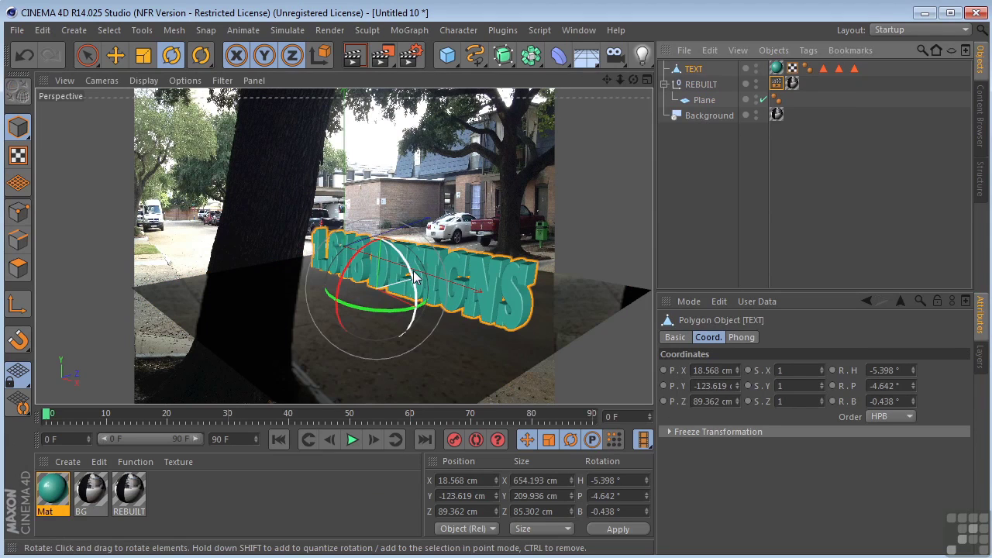
drag(415, 278, 419, 288)
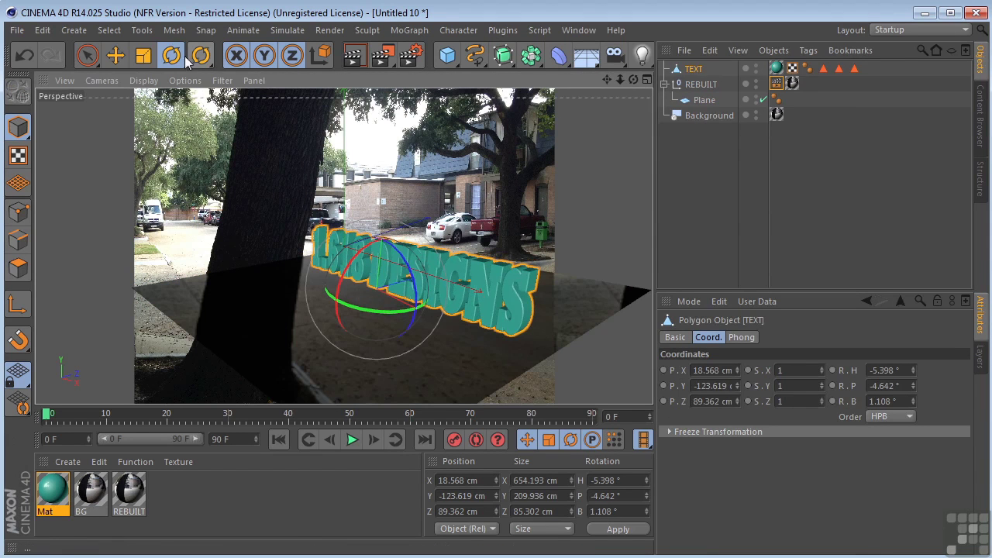
click(118, 56)
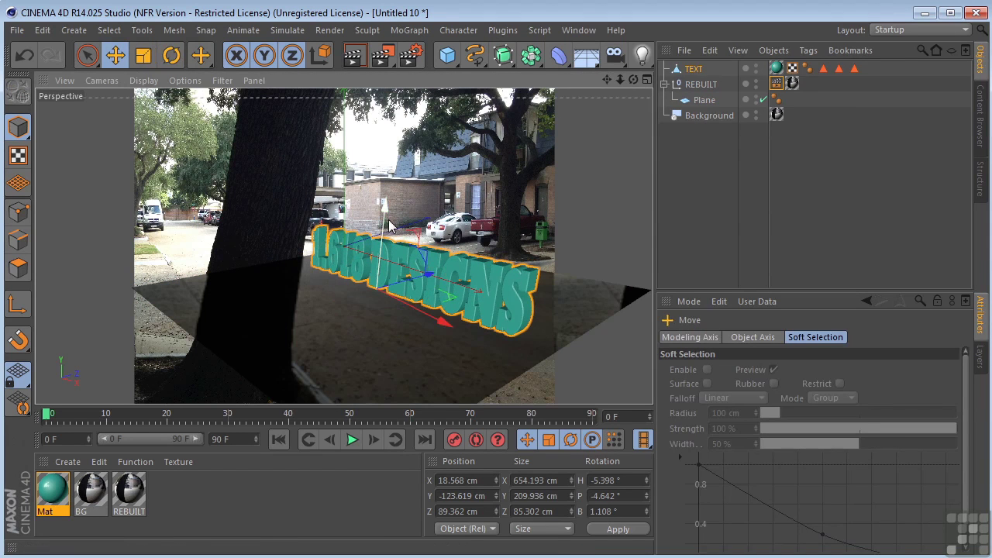
drag(387, 211, 387, 222)
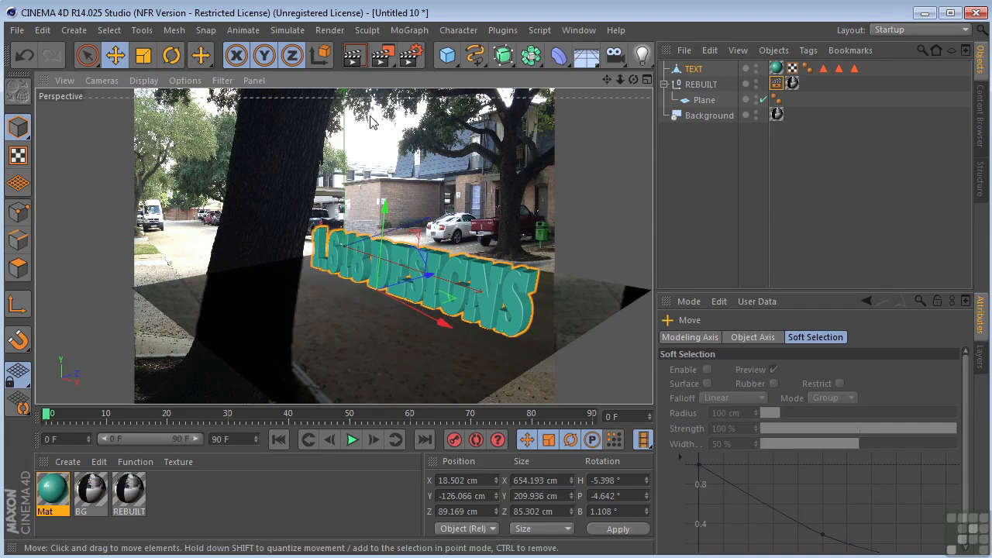
click(382, 55)
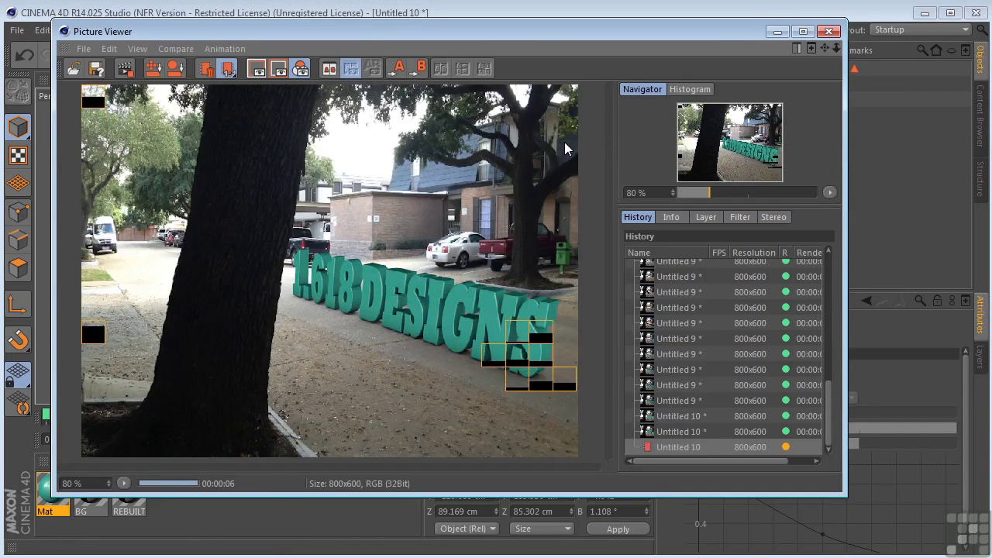
Close the render preview and add a Sky object from the Floor flyout.
click(830, 33)
click(583, 66)
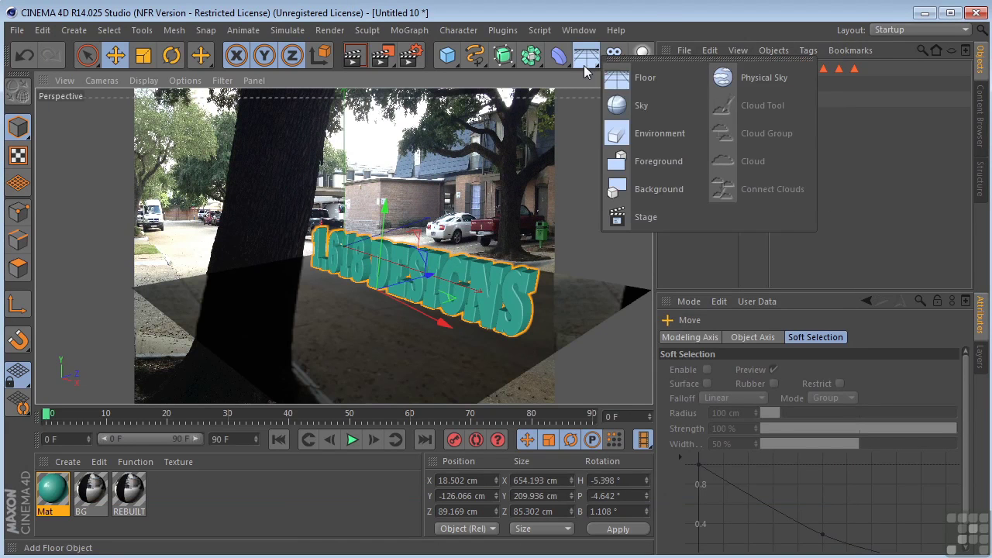
click(622, 111)
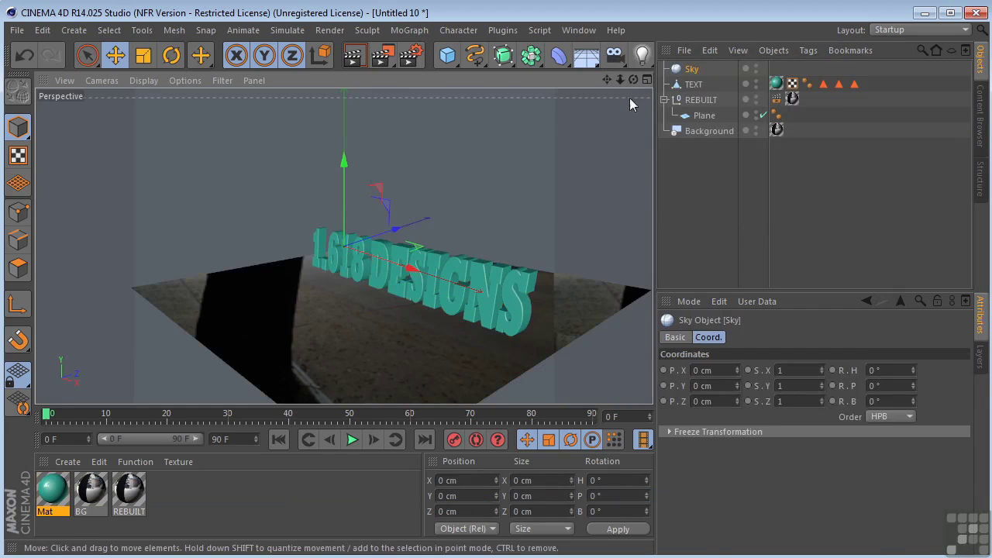
Load the HDRI_01 material from the Content Browser and apply it to the Sky.
click(979, 114)
double_click(677, 225)
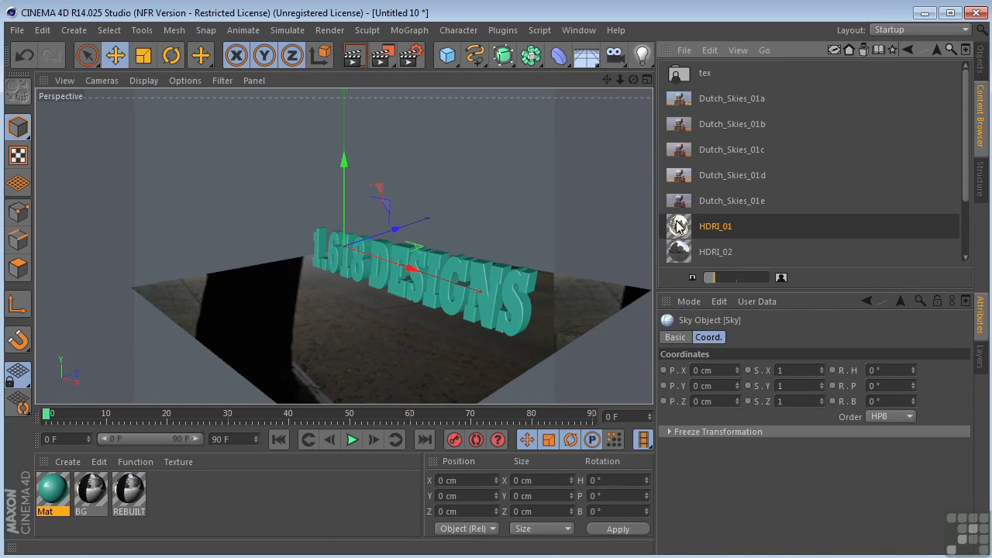
click(981, 58)
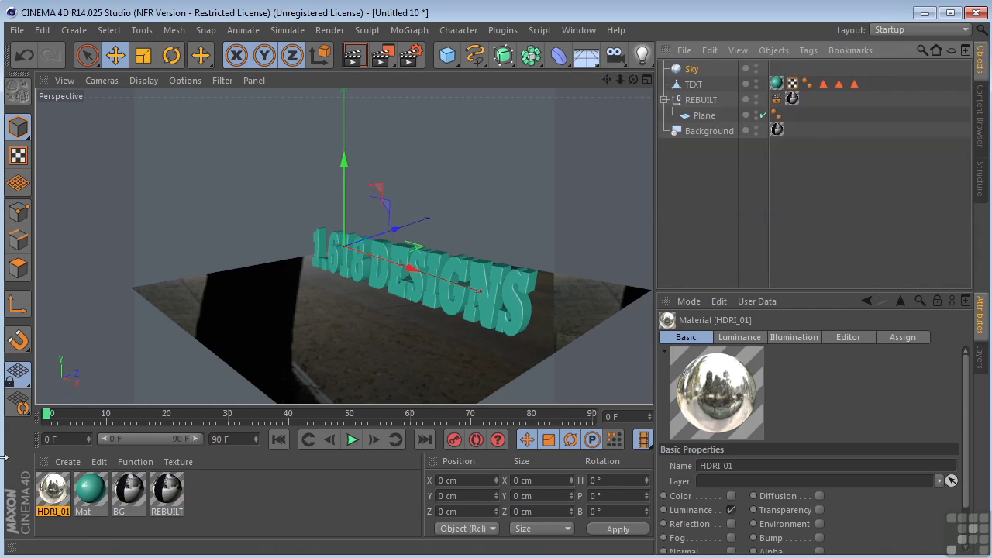
drag(59, 494, 695, 72)
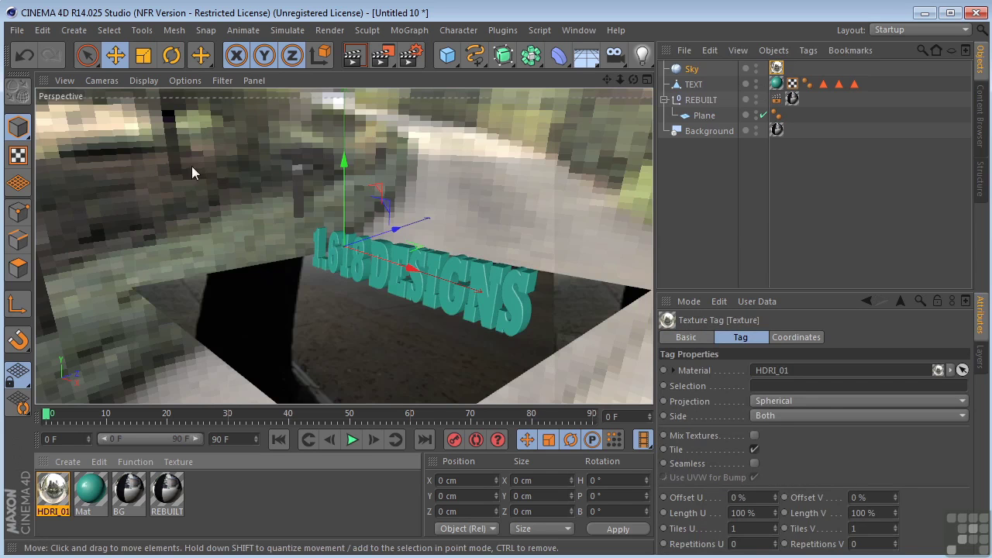
Give the Sky a Compositing tag with Seen by Camera off, then render to the Picture Viewer.
click(679, 70)
right_click(679, 70)
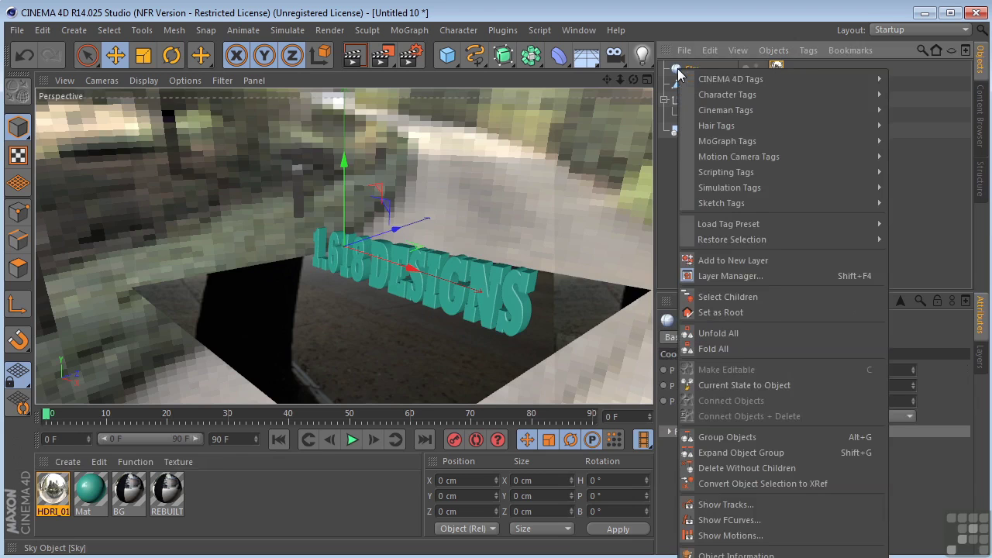
mouse_move(717, 76)
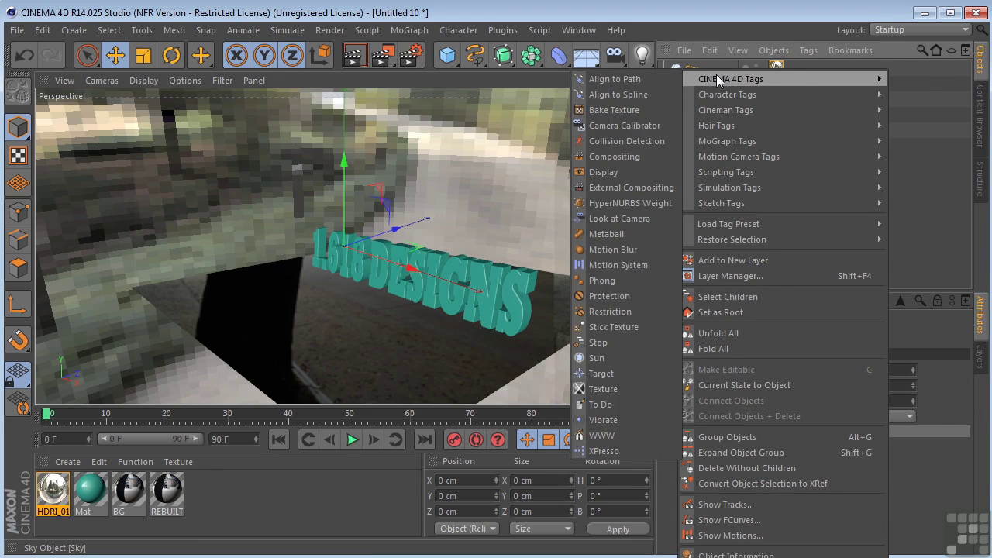
click(620, 160)
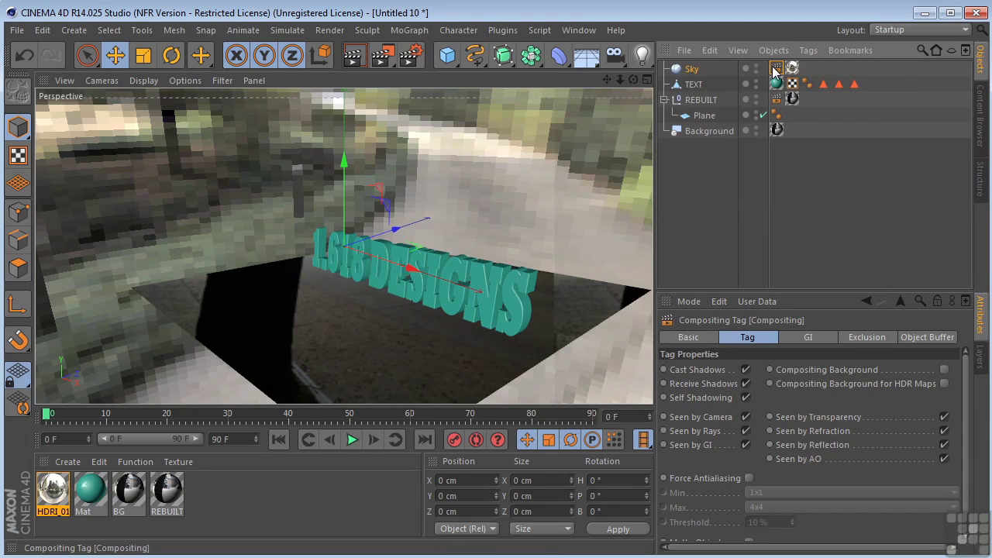
click(745, 419)
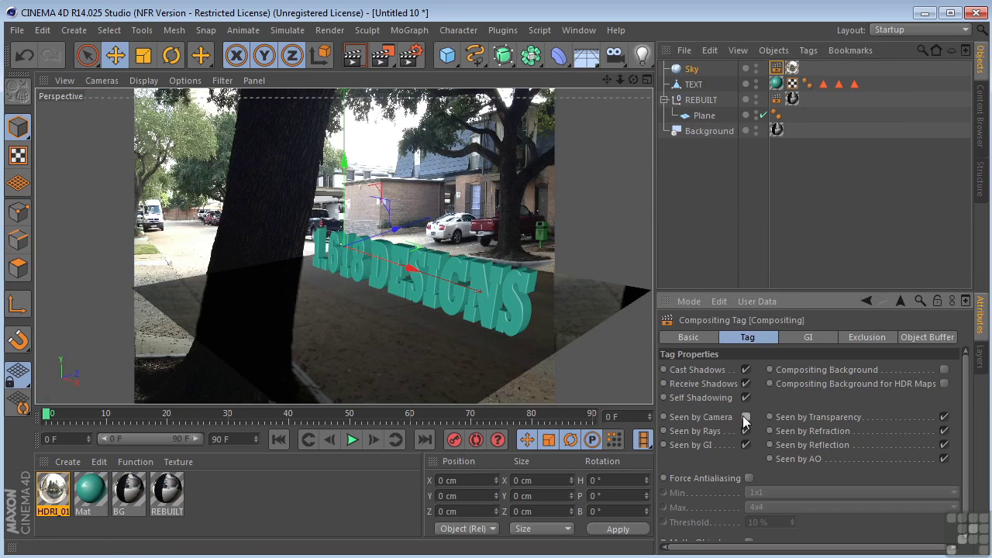
click(386, 58)
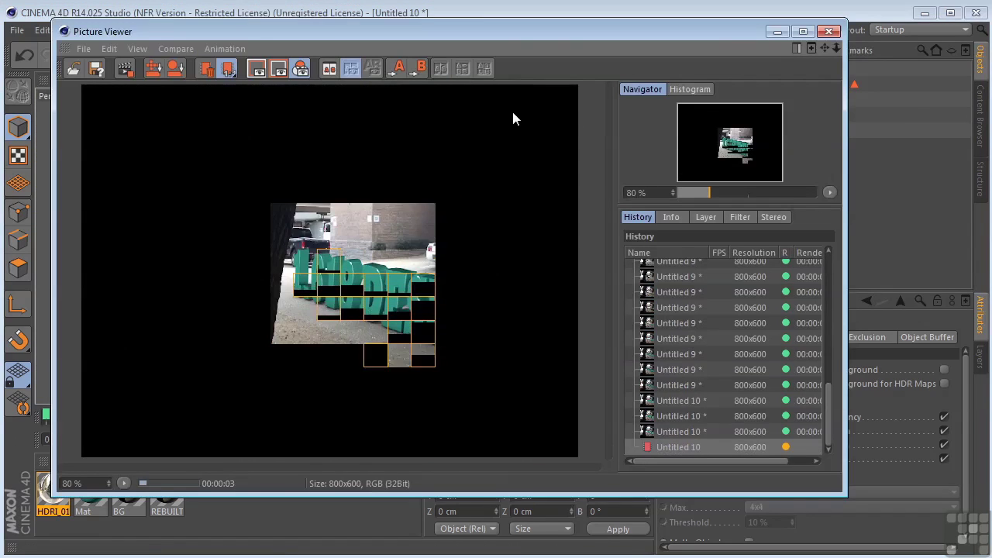